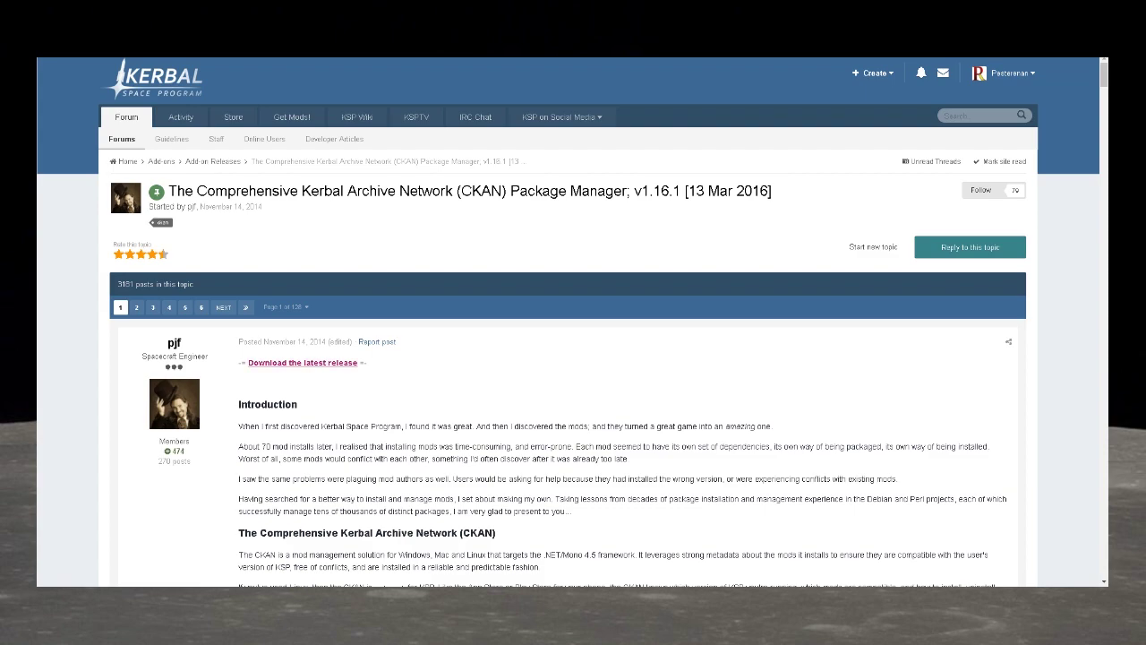
Open CKAN's latest release page from the forum topic and go through the v1.16.1 Plasma Window release notes
{"action": "left_click", "coordinate": [303, 363]}
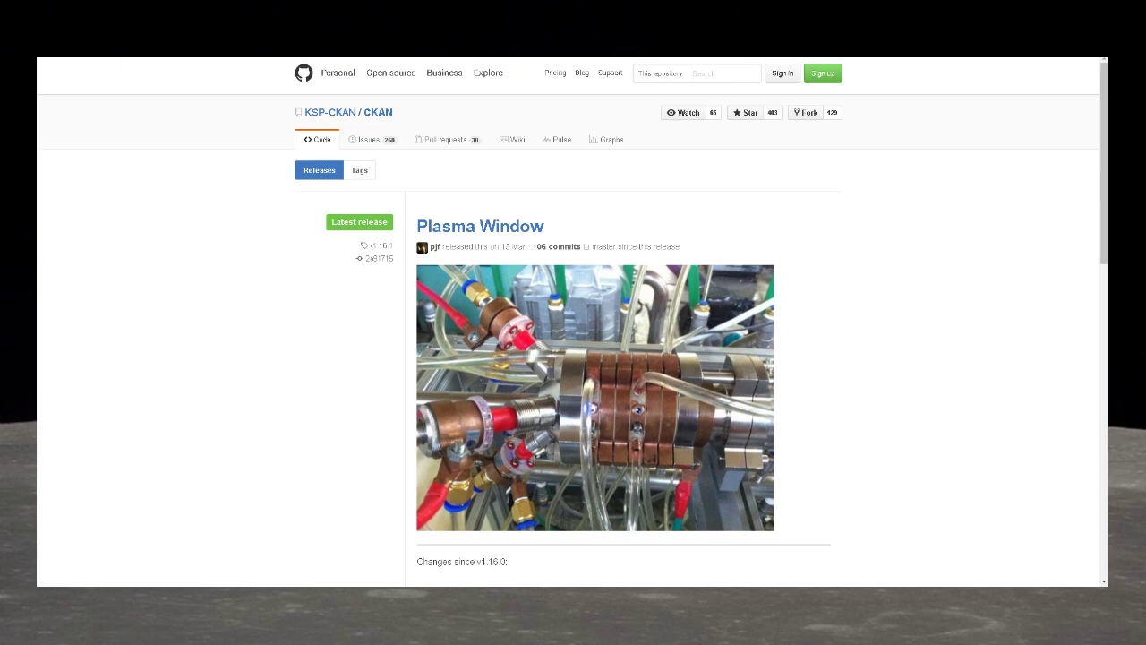
{"action": "scroll", "coordinate": [573, 322], "scroll_direction": "down", "scroll_amount": 3}
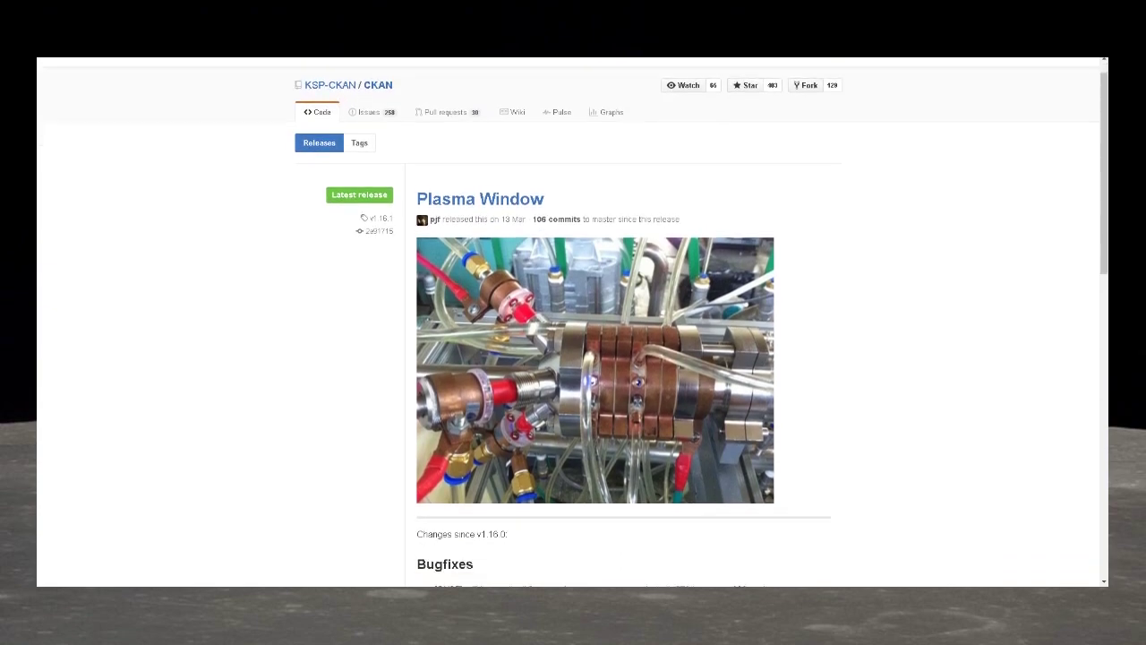
{"action": "scroll", "coordinate": [573, 323], "scroll_direction": "down", "scroll_amount": 5}
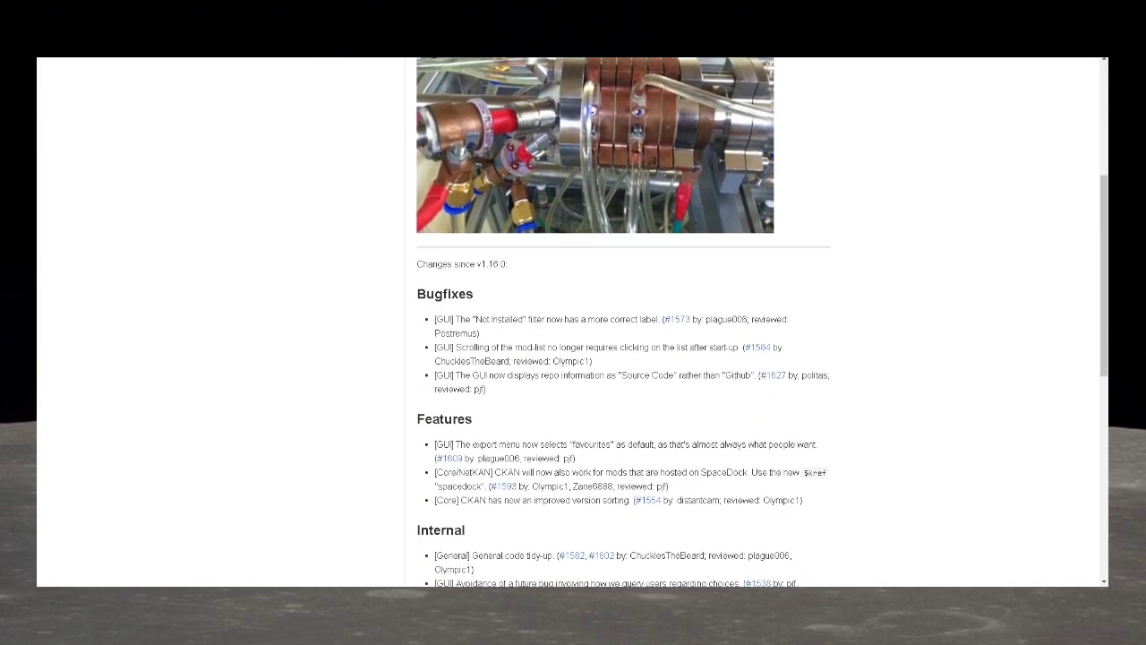
{"action": "scroll", "coordinate": [573, 322], "scroll_direction": "down", "scroll_amount": 8}
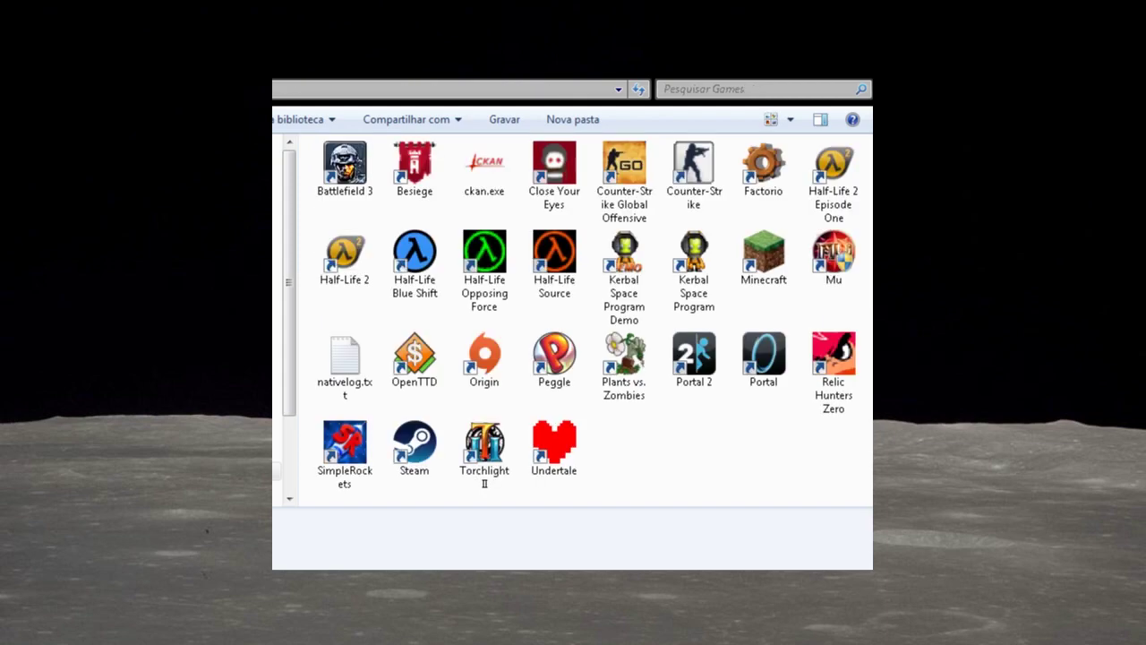
Launch ckan.exe from the Games folder, refresh CKAN's mod list and show the PlanetShine details
{"action": "left_click", "coordinate": [484, 170]}
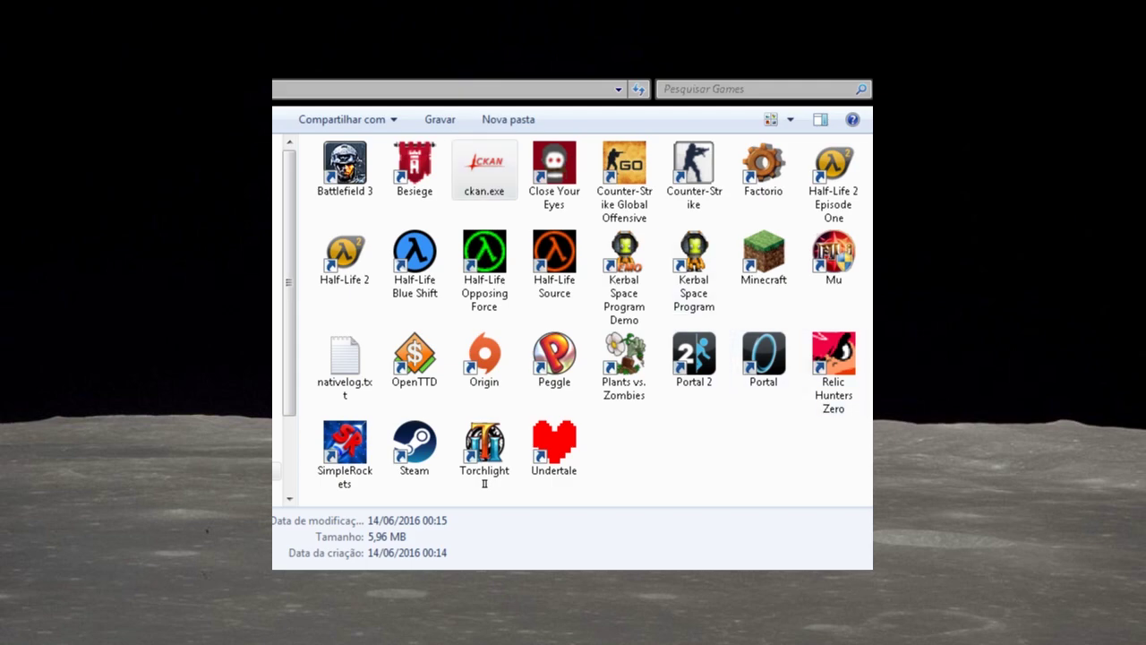
{"action": "left_click", "coordinate": [484, 170]}
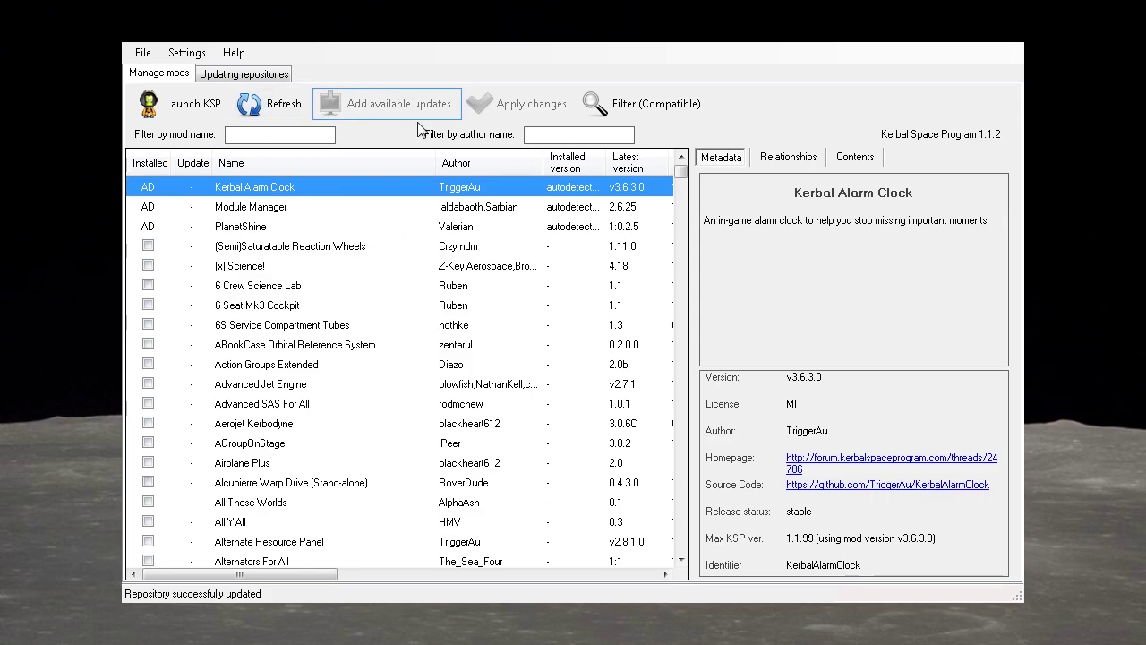
{"action": "left_click", "coordinate": [265, 105]}
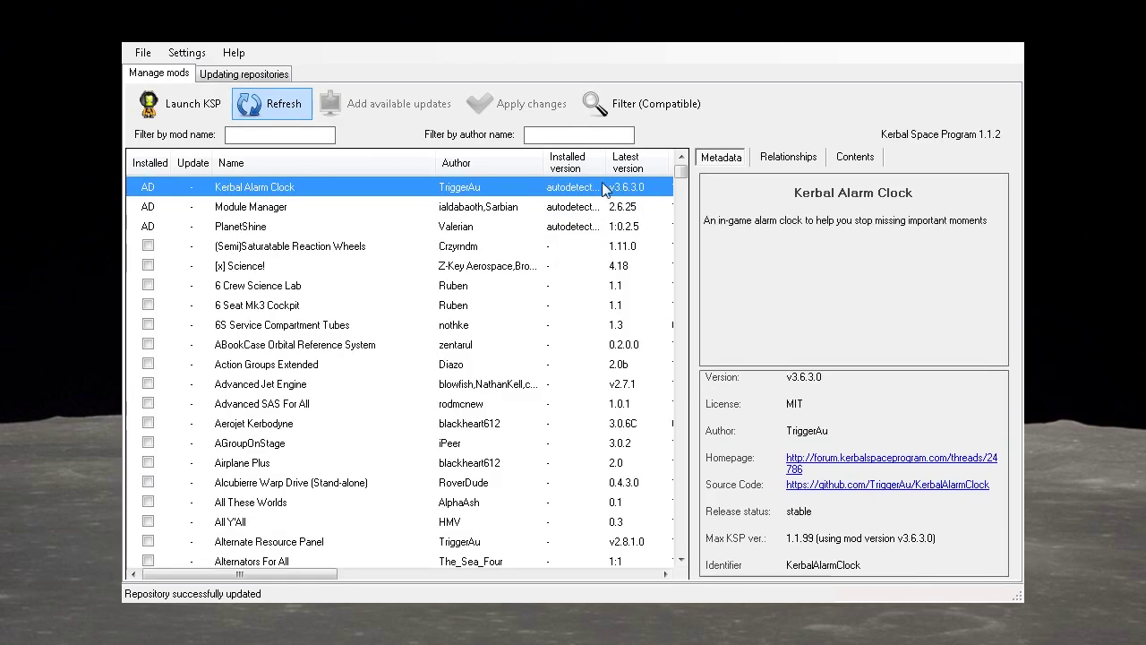
{"action": "left_click", "coordinate": [259, 229]}
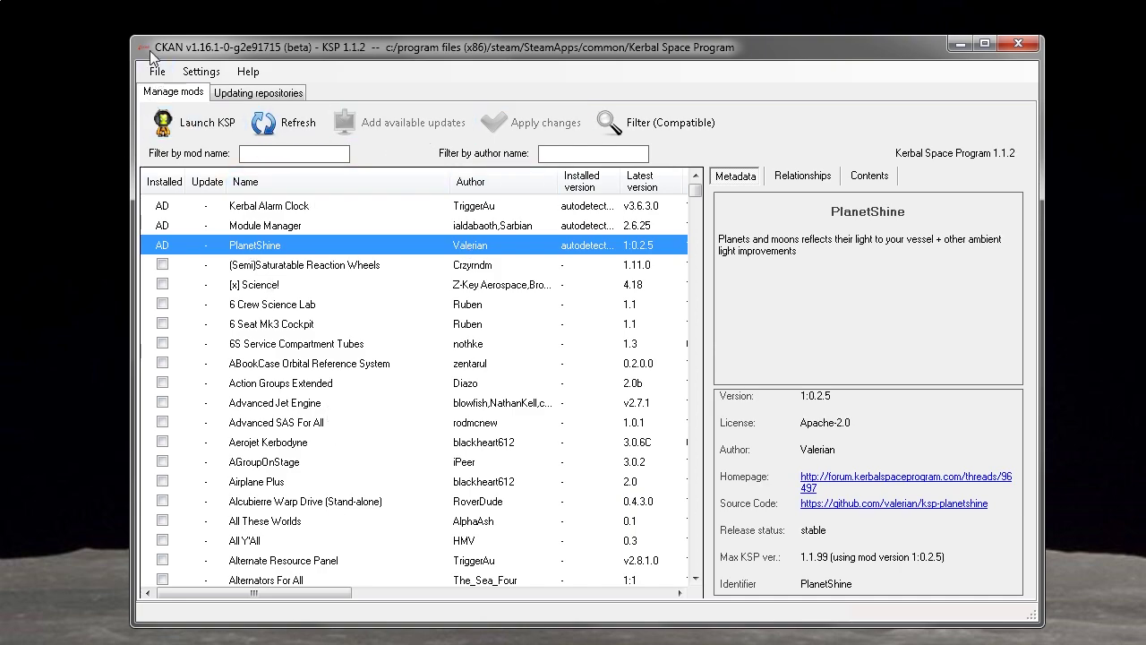
Choose the auto 1.1.2 entry as the KSP install, fitting the Name and Path columns to show the full folder path
{"action": "left_click", "coordinate": [158, 76]}
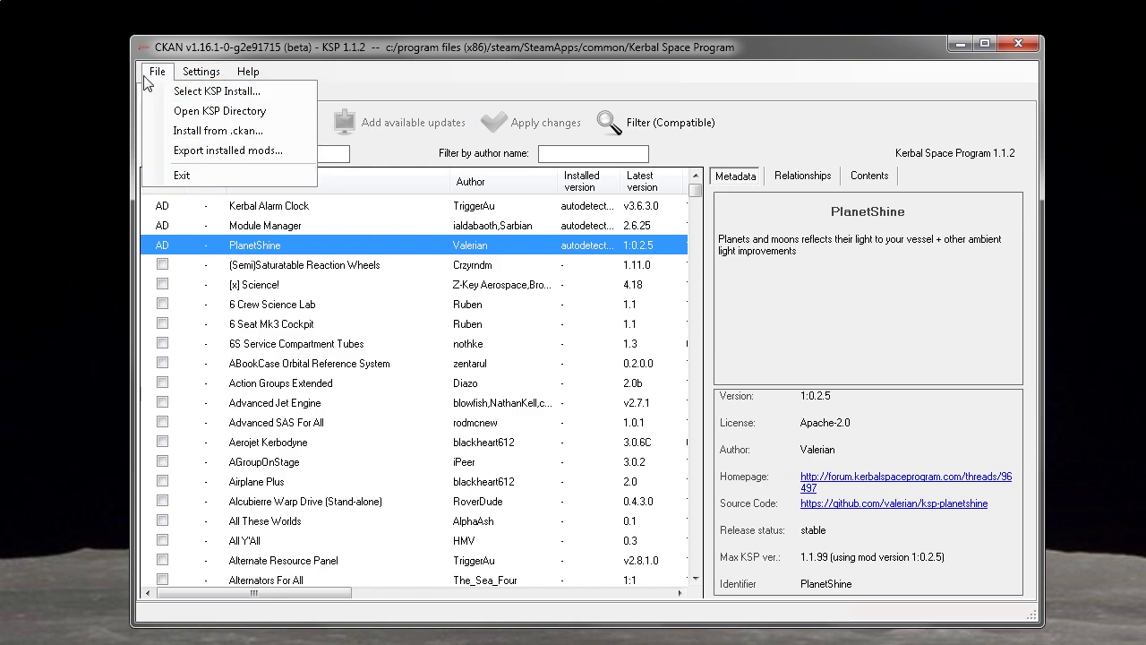
{"action": "left_click", "coordinate": [177, 91]}
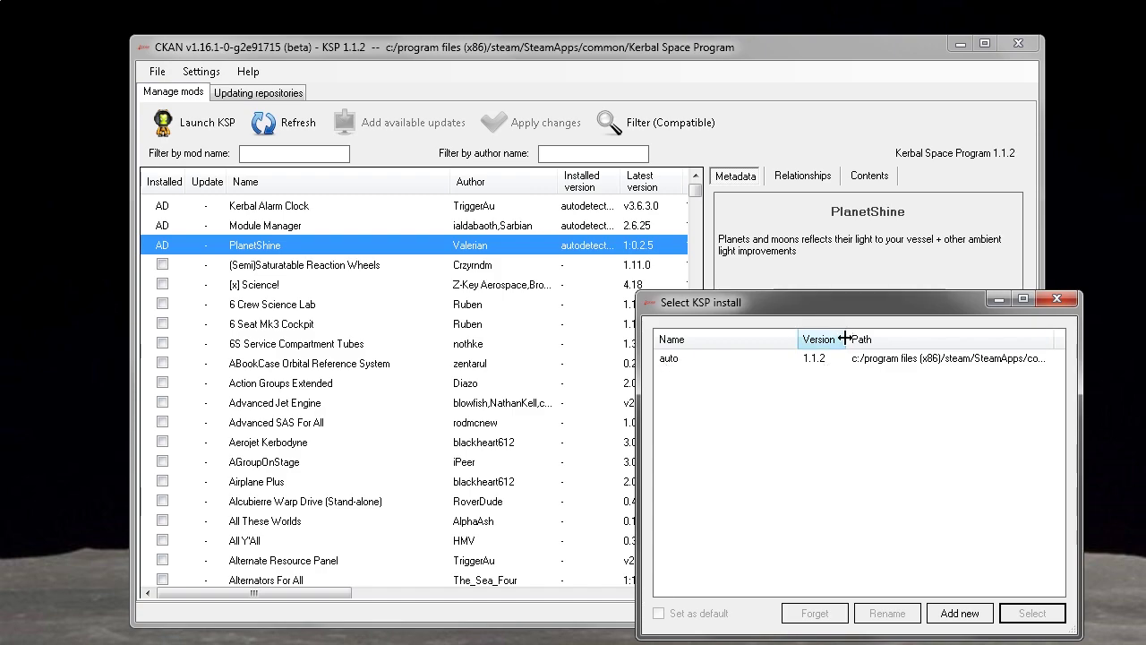
{"action": "left_click_drag", "start_coordinate": [798, 339], "coordinate": [714, 339]}
{"action": "left_click_drag", "start_coordinate": [963, 342], "coordinate": [1143, 344]}
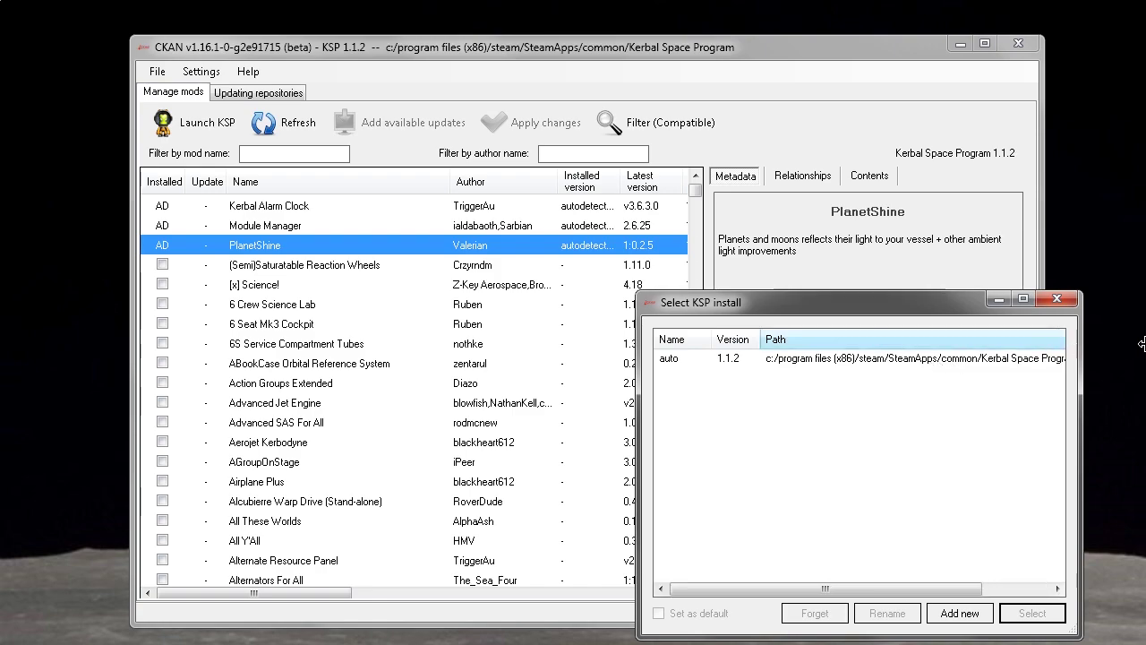
{"action": "left_click_drag", "start_coordinate": [972, 588], "coordinate": [1088, 585]}
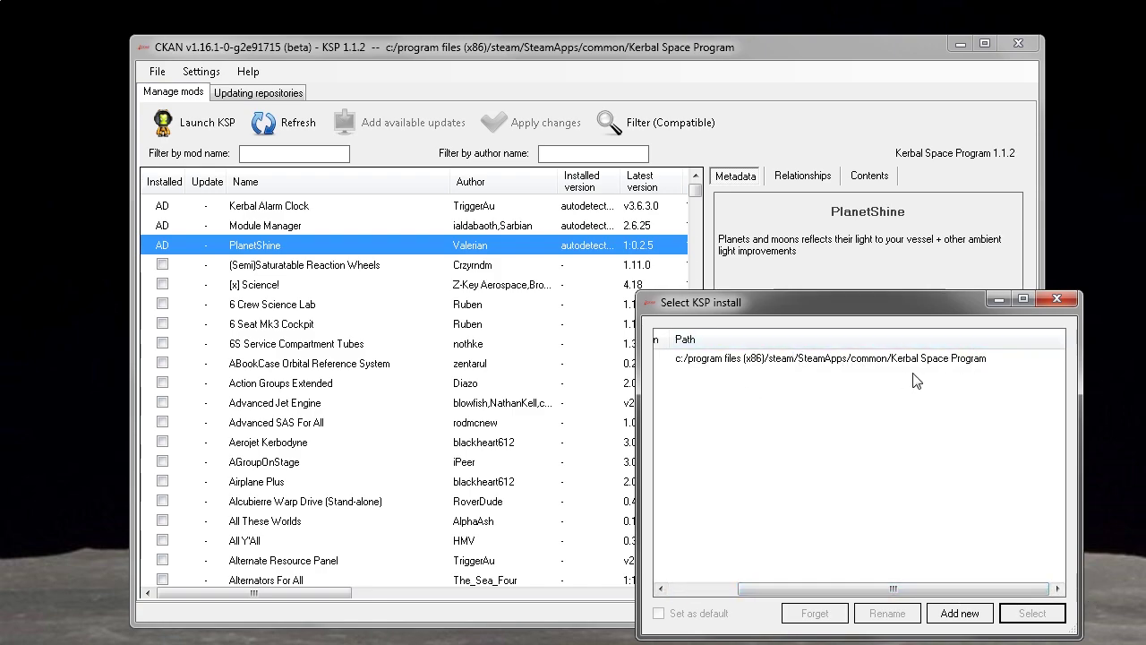
{"action": "double_click", "coordinate": [1063, 340]}
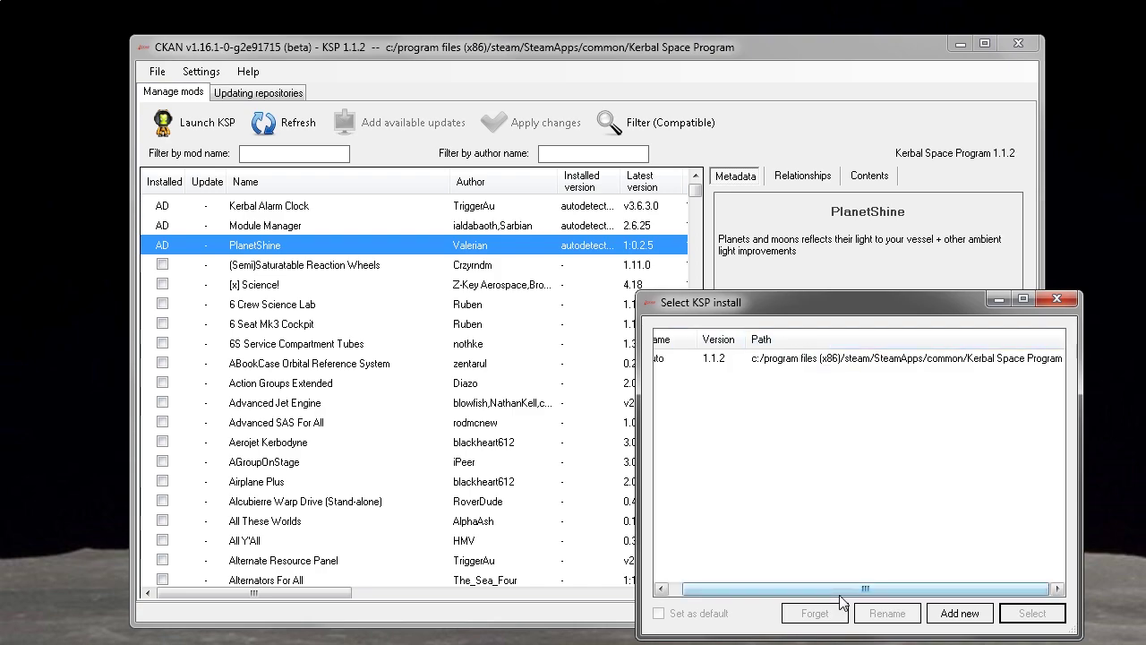
{"action": "left_click_drag", "start_coordinate": [842, 592], "coordinate": [825, 593]}
{"action": "double_click", "coordinate": [716, 340]}
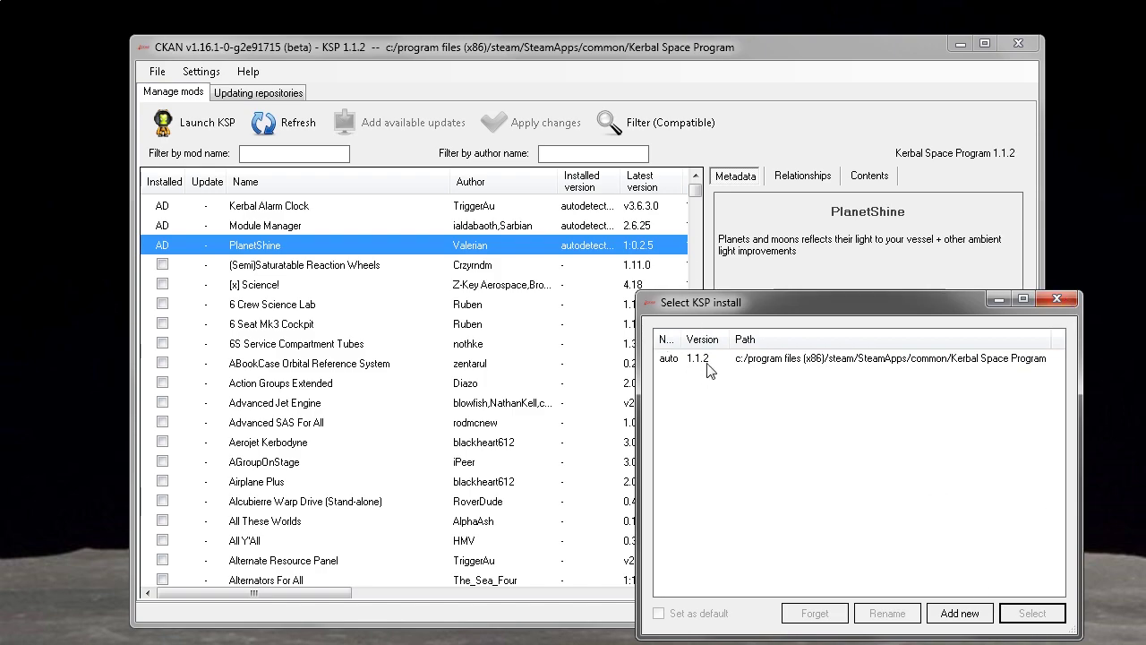
{"action": "left_click", "coordinate": [707, 360]}
{"action": "left_click", "coordinate": [1032, 614]}
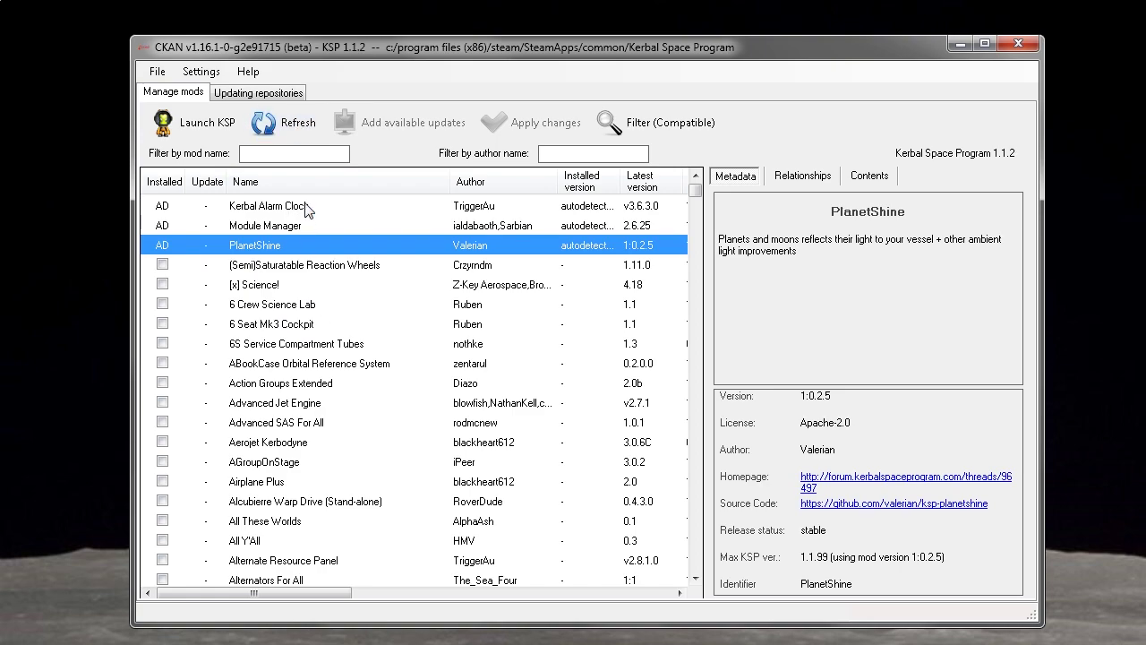
Browse the mod list and examine details of mods such as B9 Procedural Wings Modified, BahamutoD Animation Modules and Kerbal Alarm Clock
{"action": "scroll", "coordinate": [315, 462], "scroll_direction": "down", "scroll_amount": 7}
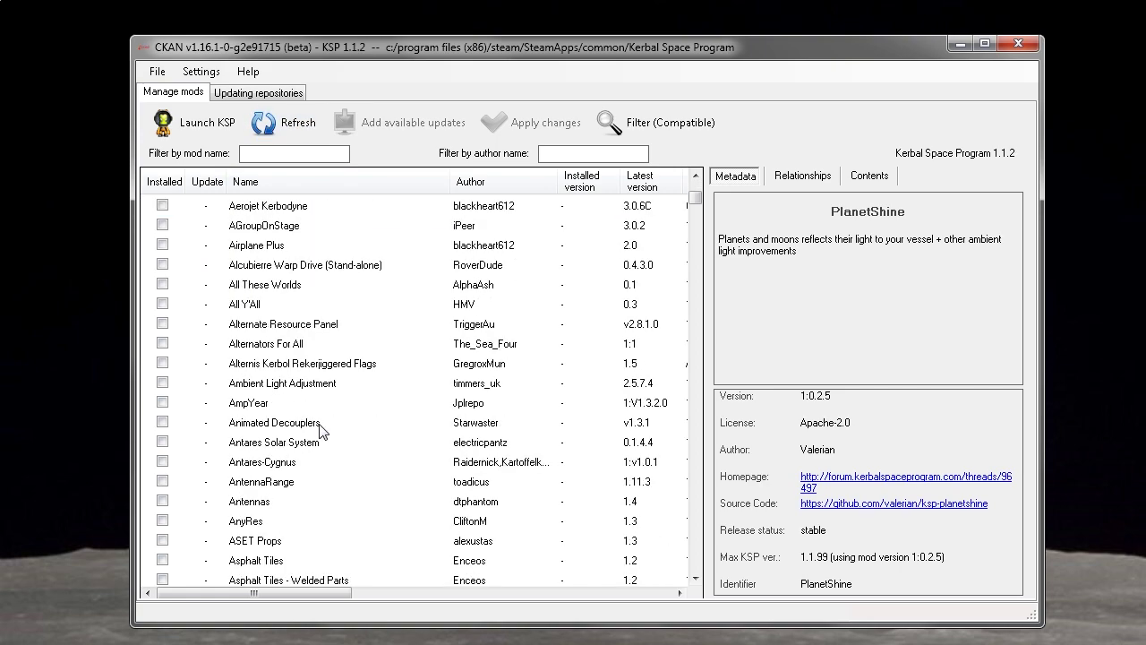
{"action": "left_click", "coordinate": [299, 403]}
{"action": "scroll", "coordinate": [300, 403], "scroll_direction": "down", "scroll_amount": 5}
{"action": "left_click", "coordinate": [304, 403]}
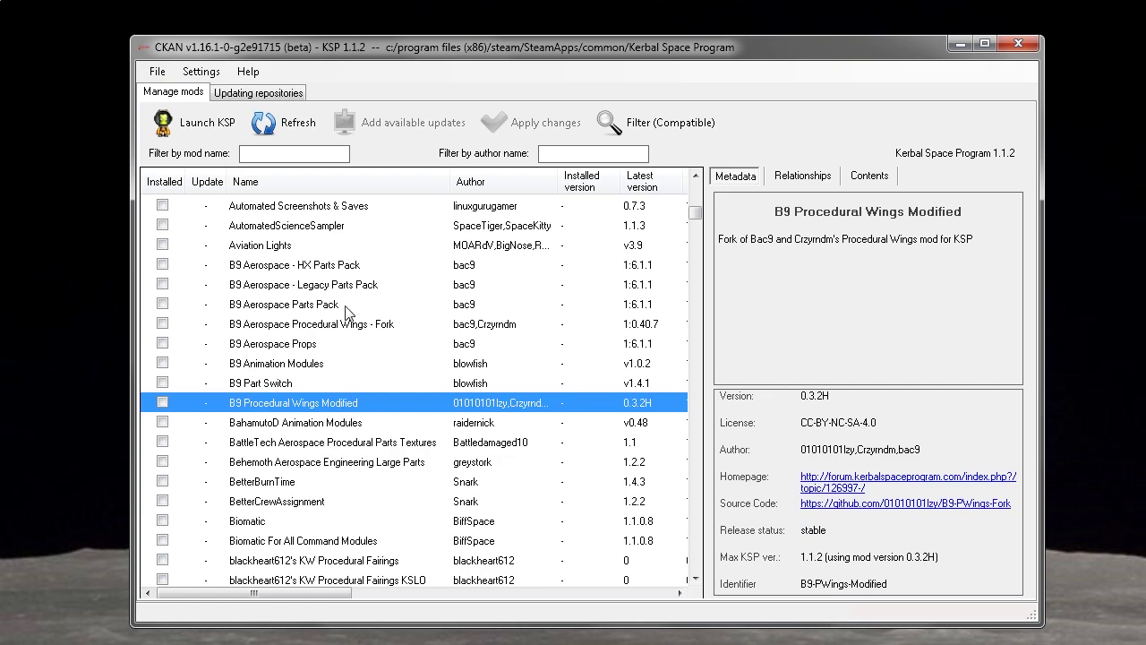
{"action": "left_click", "coordinate": [373, 423]}
{"action": "scroll", "coordinate": [466, 484], "scroll_direction": "down", "scroll_amount": 4}
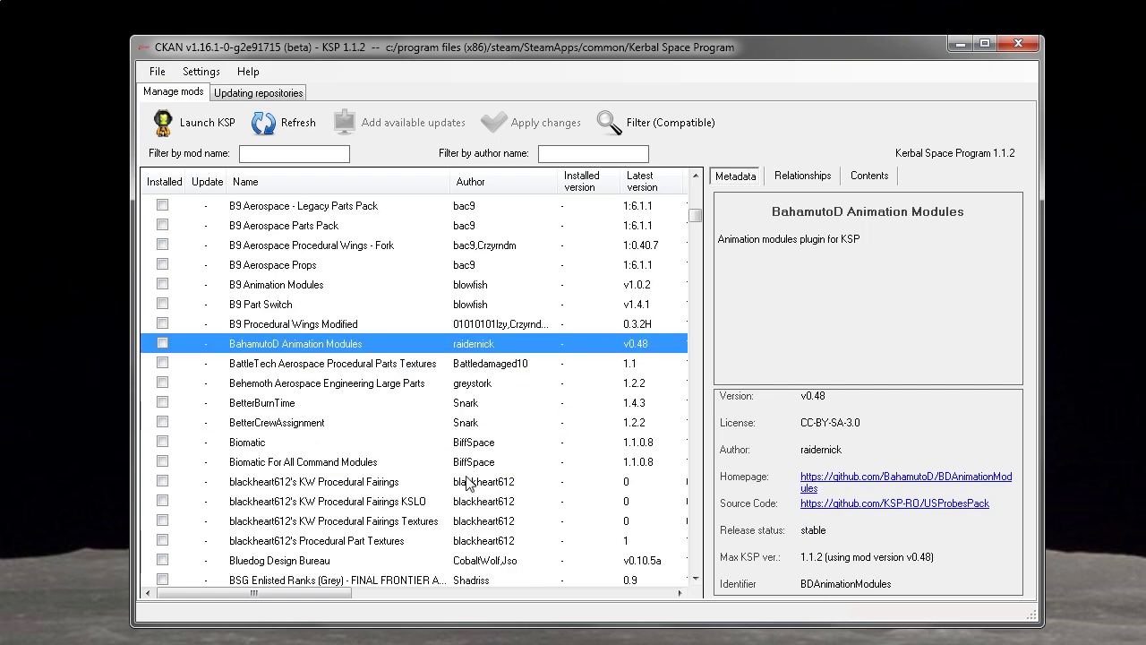
{"action": "left_click", "coordinate": [296, 447]}
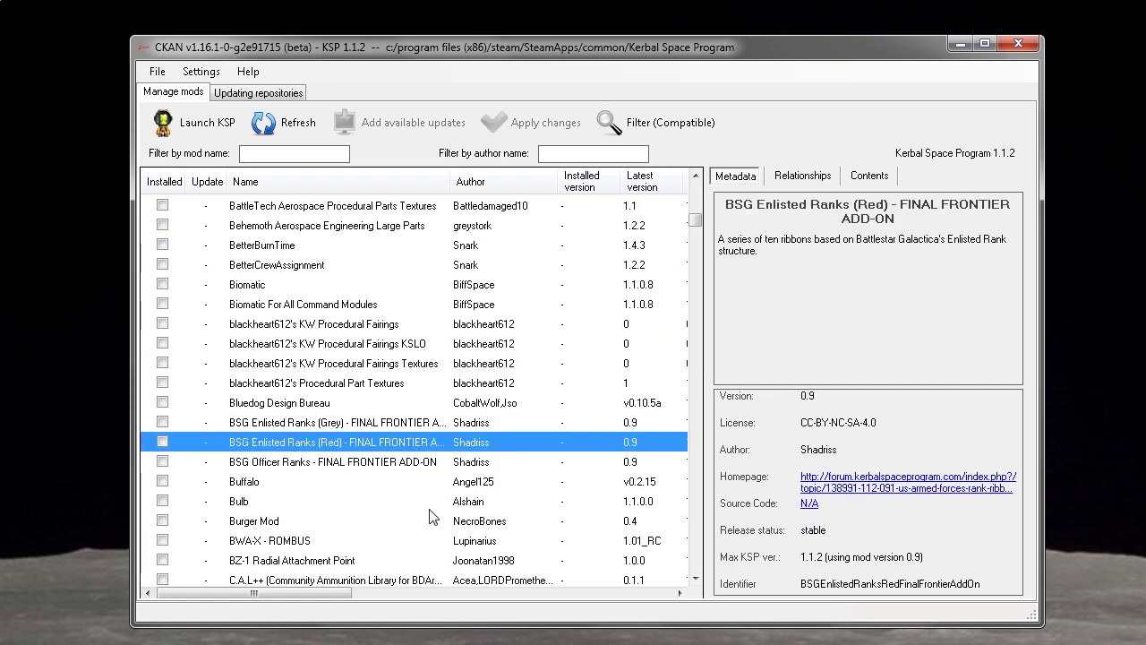
{"action": "scroll", "coordinate": [443, 417], "scroll_direction": "up", "scroll_amount": 15}
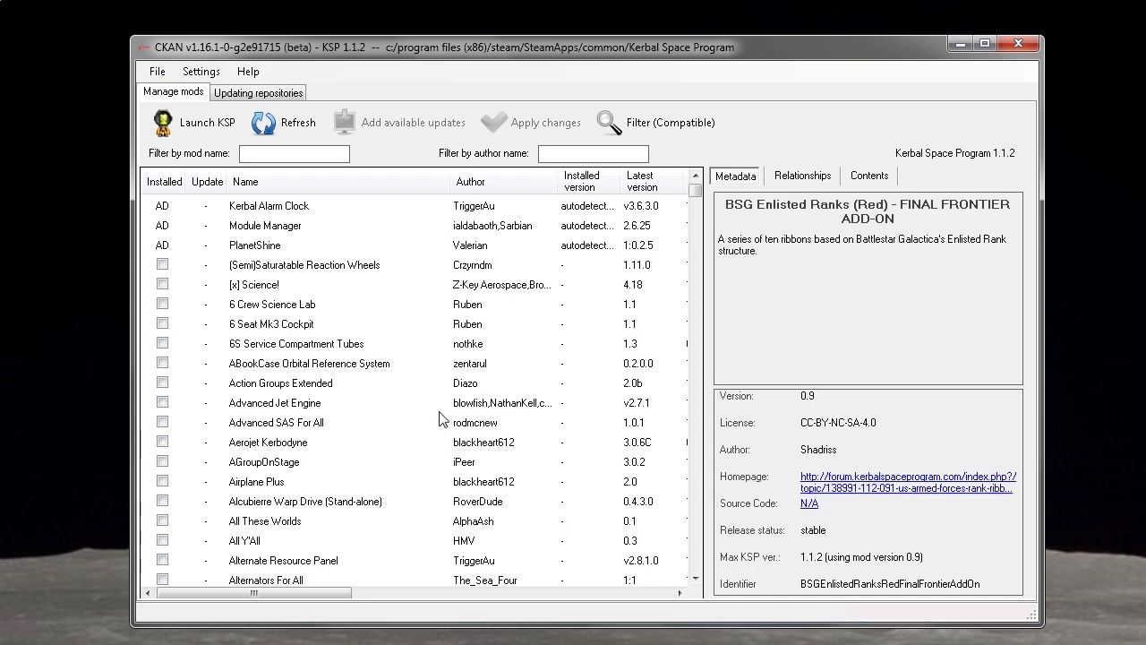
{"action": "left_click", "coordinate": [285, 207]}
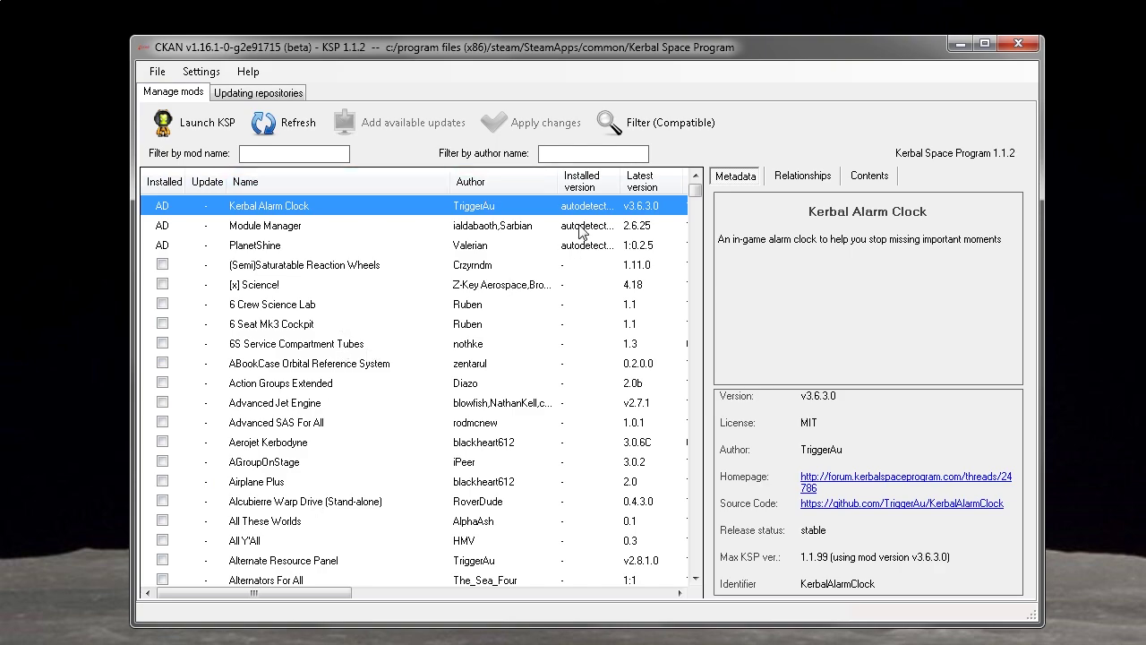
Try marking the All Y'All mod for installation and clear its mark again
{"action": "mouse_move", "coordinate": [323, 596]}
{"action": "left_mouse_down"}
{"action": "mouse_move", "coordinate": [615, 601]}
{"action": "mouse_move", "coordinate": [313, 599]}
{"action": "left_mouse_up"}
{"action": "left_click", "coordinate": [162, 540]}
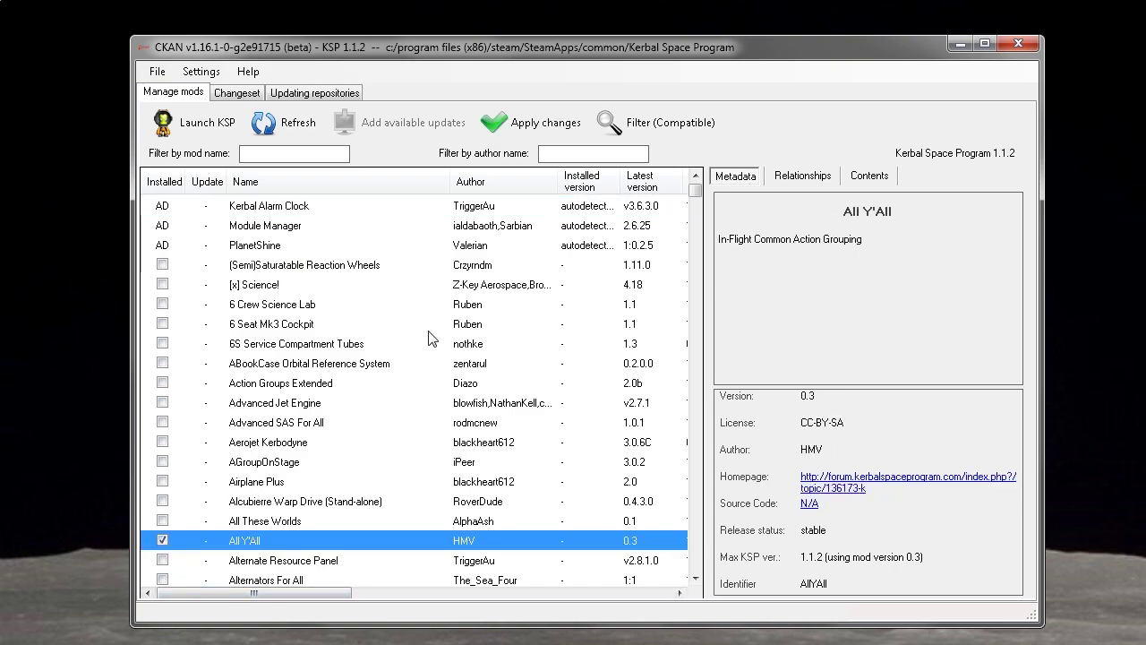
{"action": "left_click", "coordinate": [162, 540]}
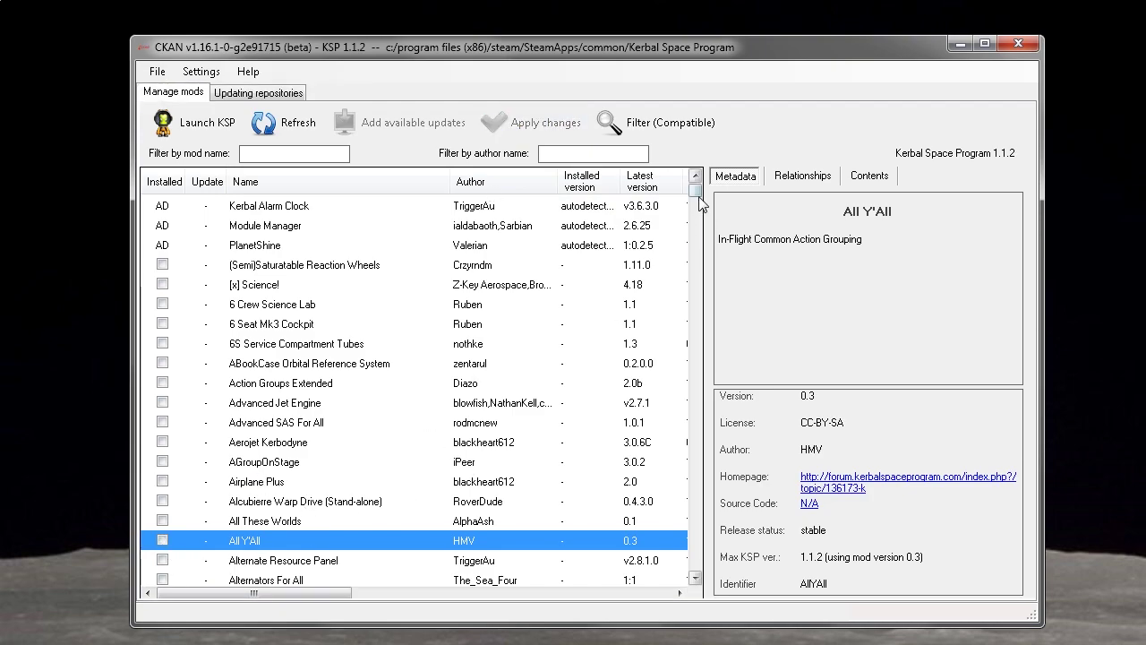
Open the KSP directory from CKAN, examine the contents of its GameData folder and close the folder window
{"action": "left_click", "coordinate": [168, 79]}
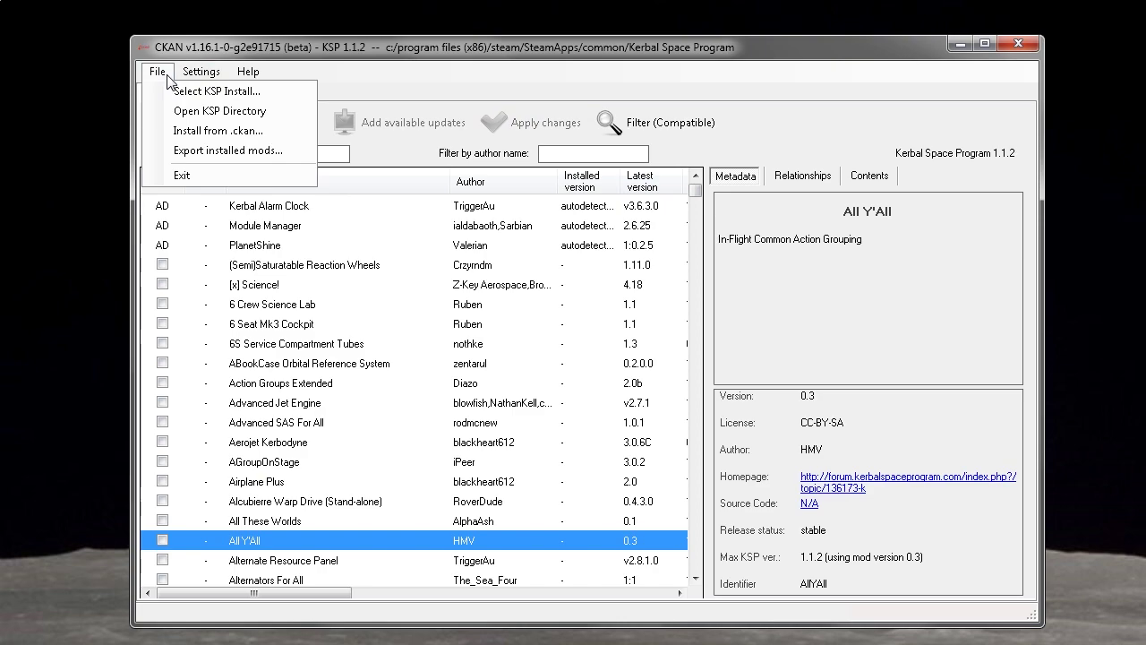
{"action": "left_click", "coordinate": [212, 111]}
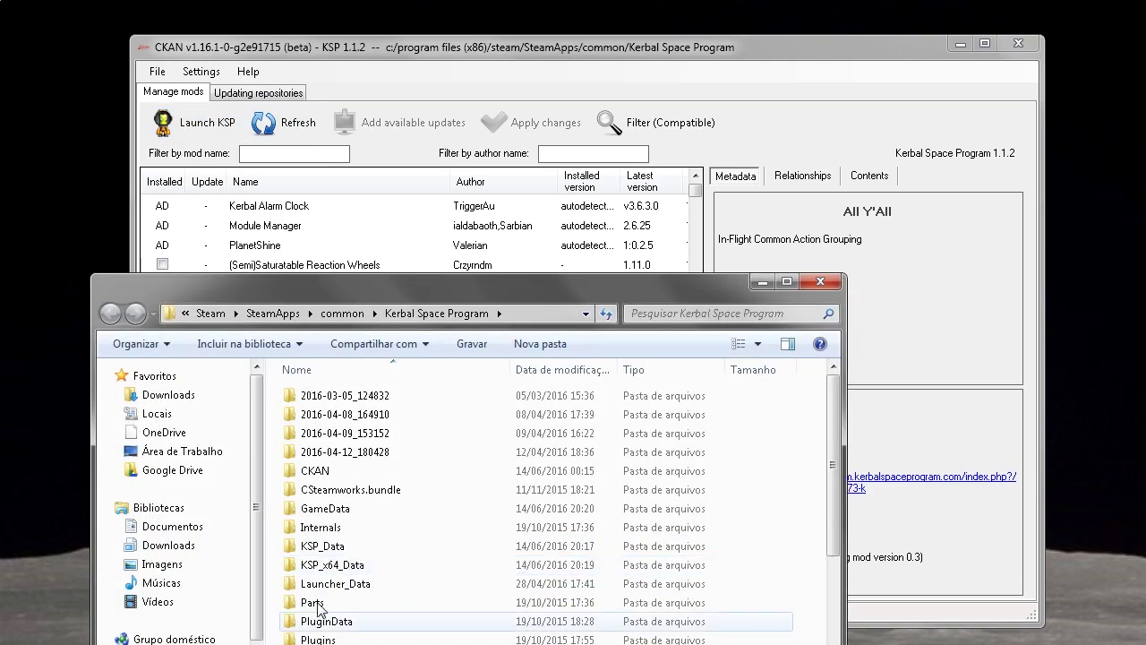
{"action": "scroll", "coordinate": [573, 538], "scroll_direction": "down", "scroll_amount": 4}
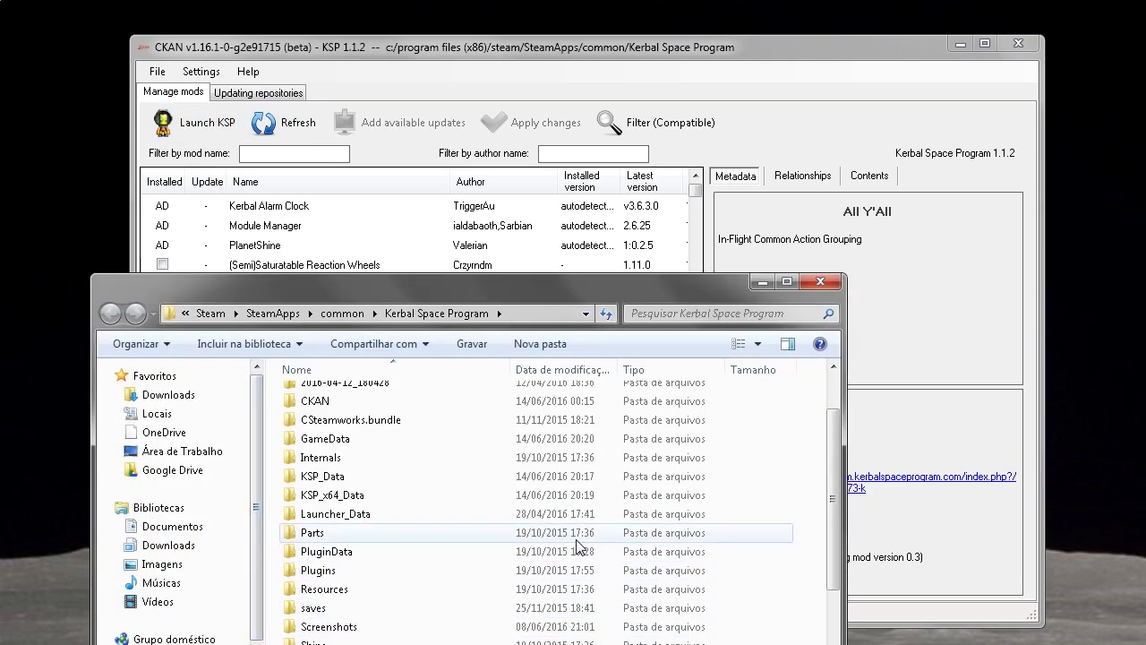
{"action": "left_click_drag", "start_coordinate": [509, 288], "coordinate": [480, 84]}
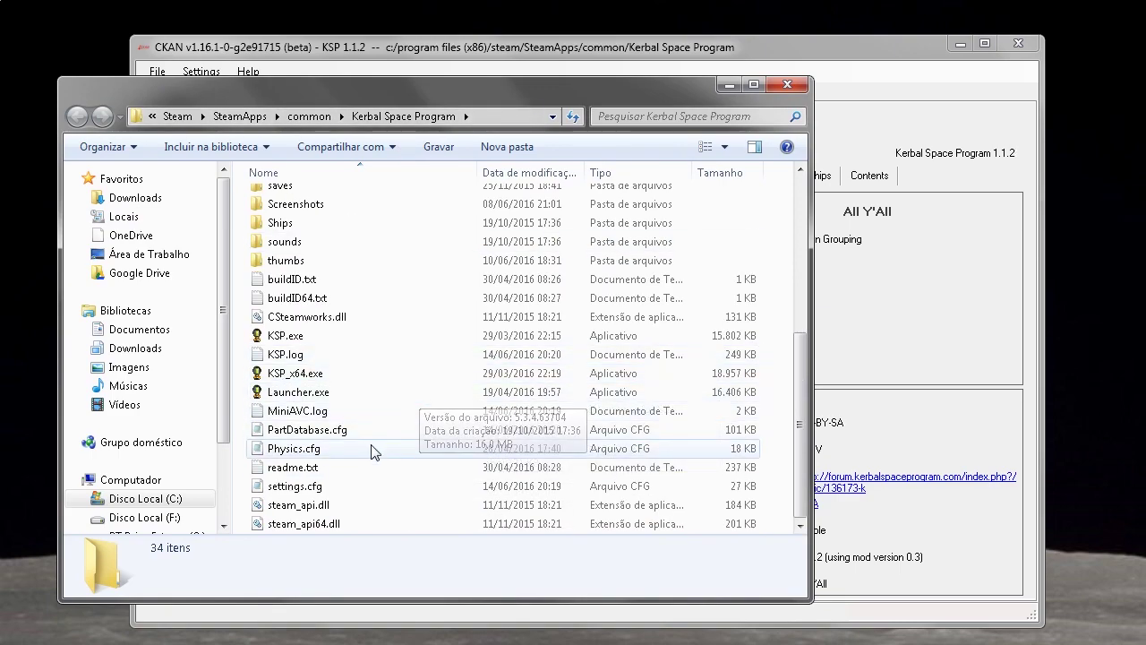
{"action": "scroll", "coordinate": [407, 452], "scroll_direction": "up", "scroll_amount": 4}
{"action": "double_click", "coordinate": [298, 313]}
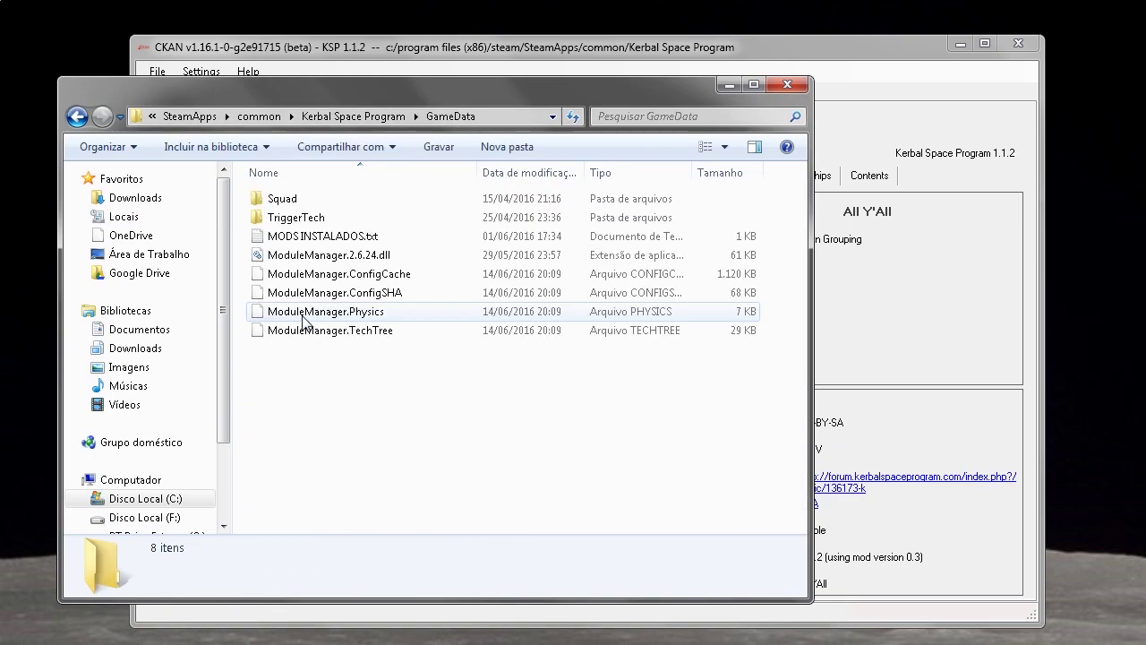
{"action": "left_click", "coordinate": [787, 85]}
{"action": "left_click", "coordinate": [157, 71]}
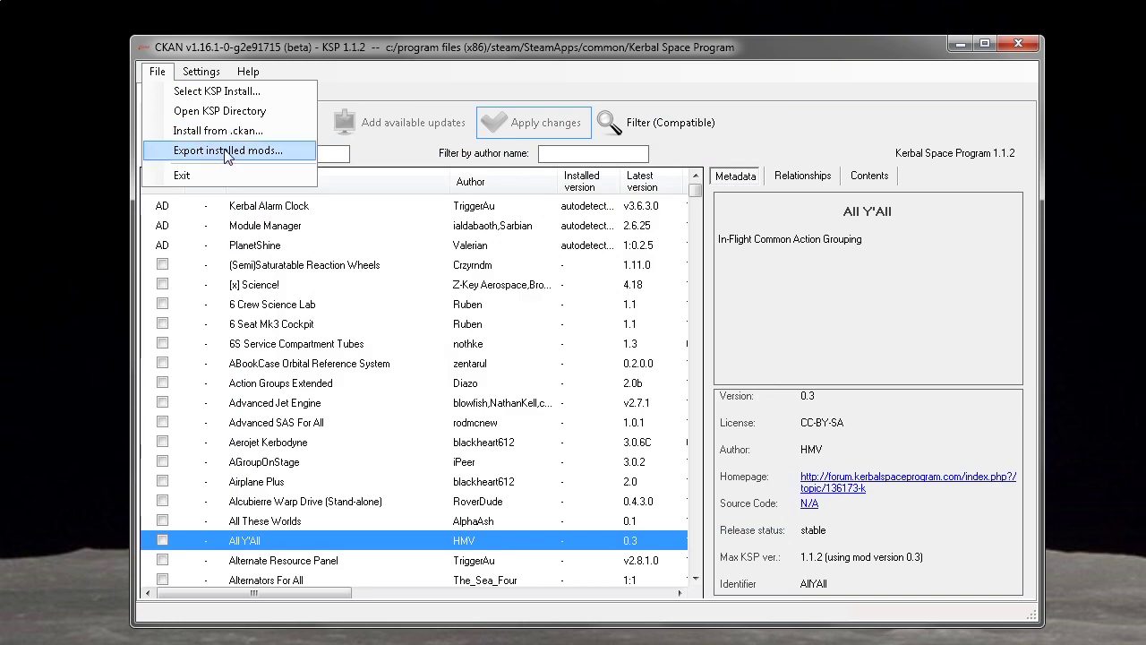
{"action": "left_click", "coordinate": [396, 335]}
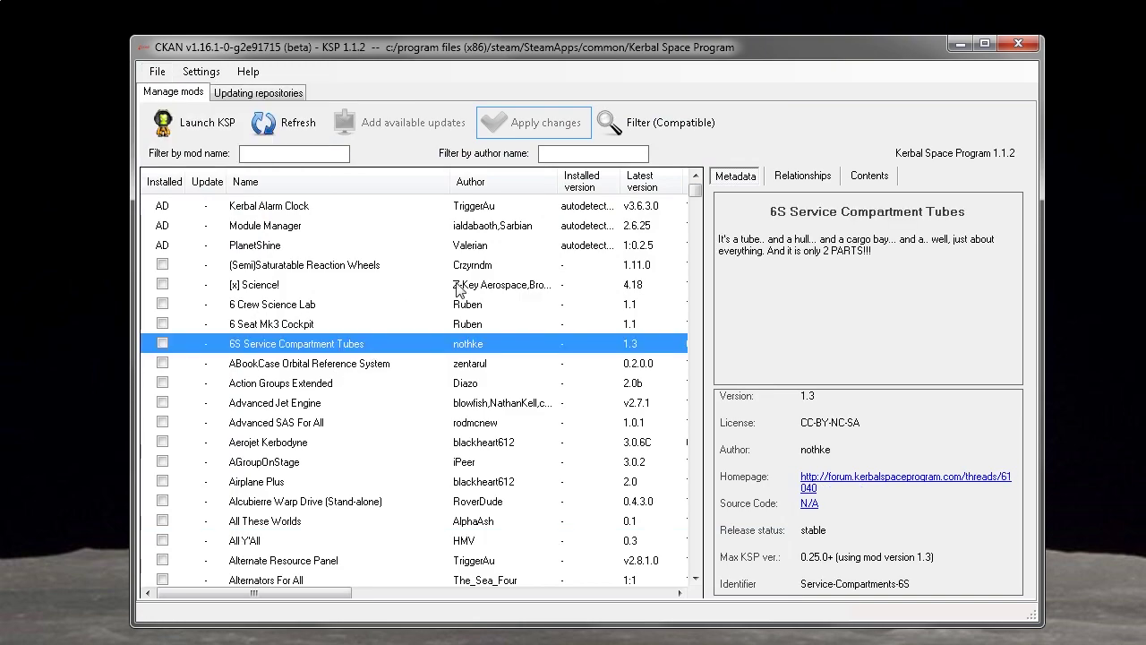
{"action": "left_click", "coordinate": [157, 72]}
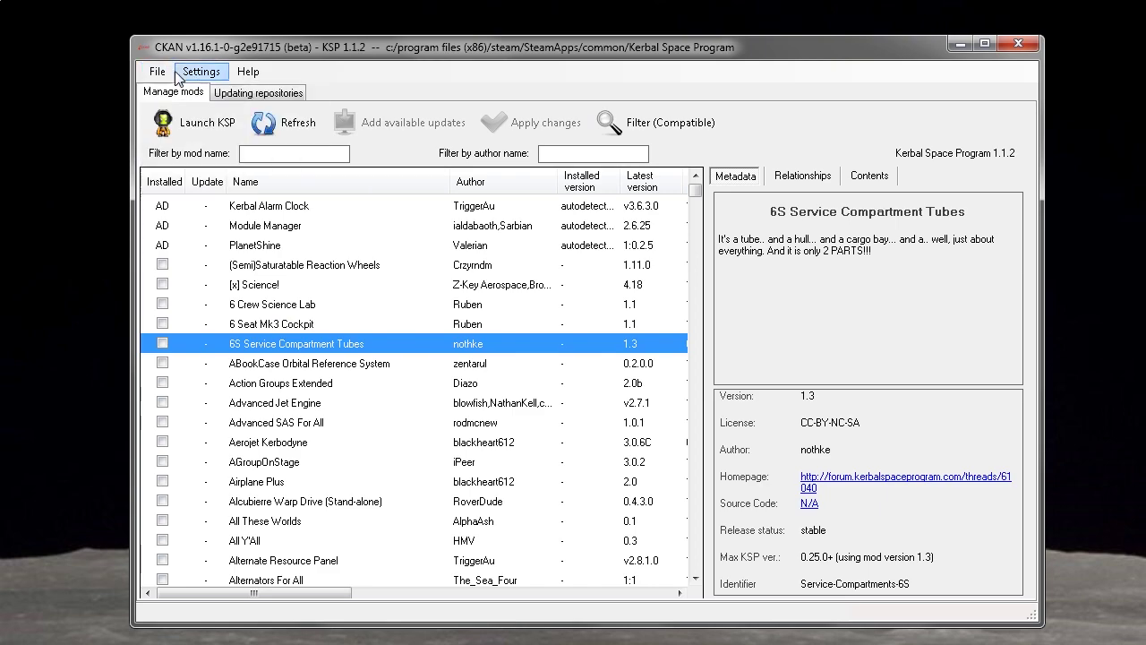
Open the CKAN settings, move the dialog over the main window and check for CKAN updates
{"action": "mouse_move", "coordinate": [199, 73]}
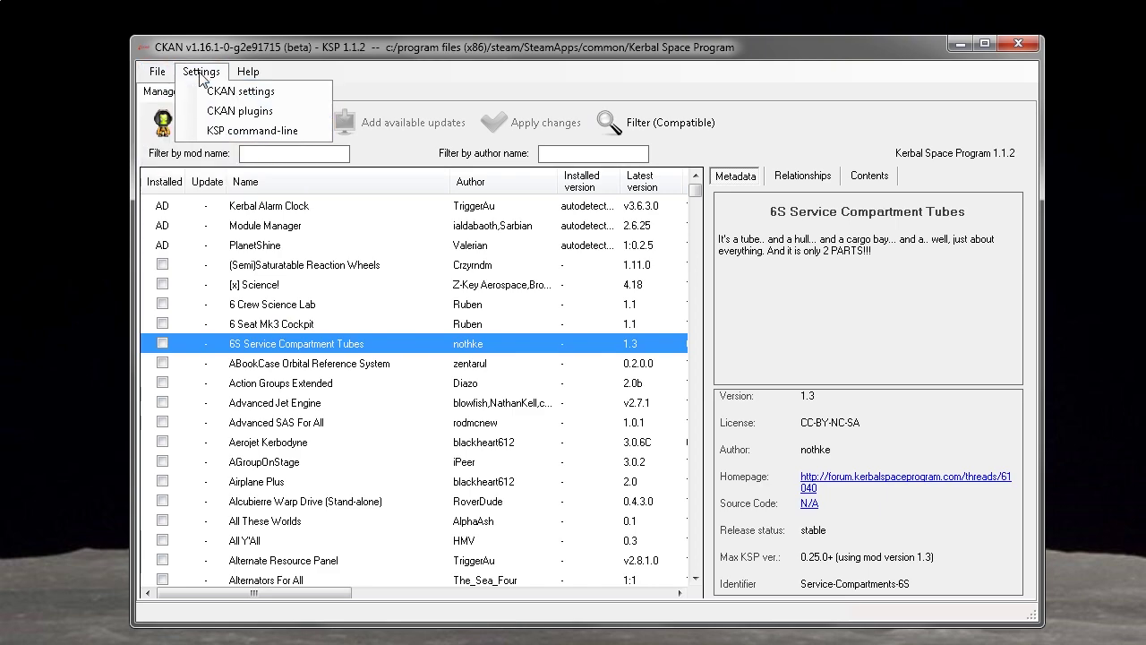
{"action": "left_click", "coordinate": [239, 91]}
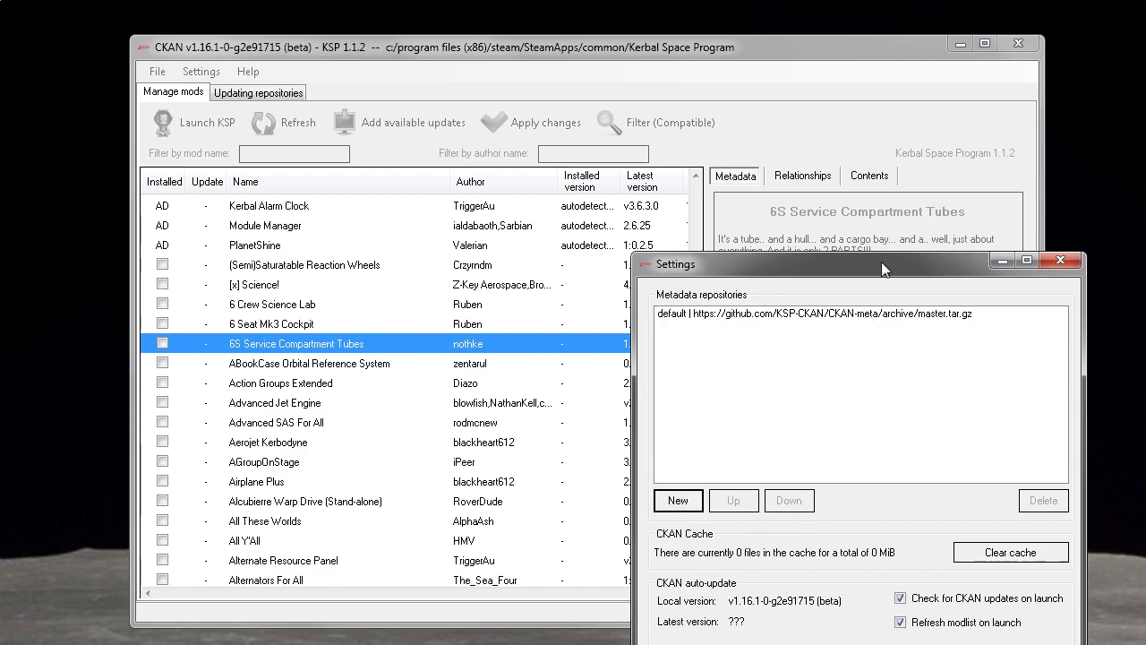
{"action": "left_click_drag", "start_coordinate": [882, 266], "coordinate": [605, 158]}
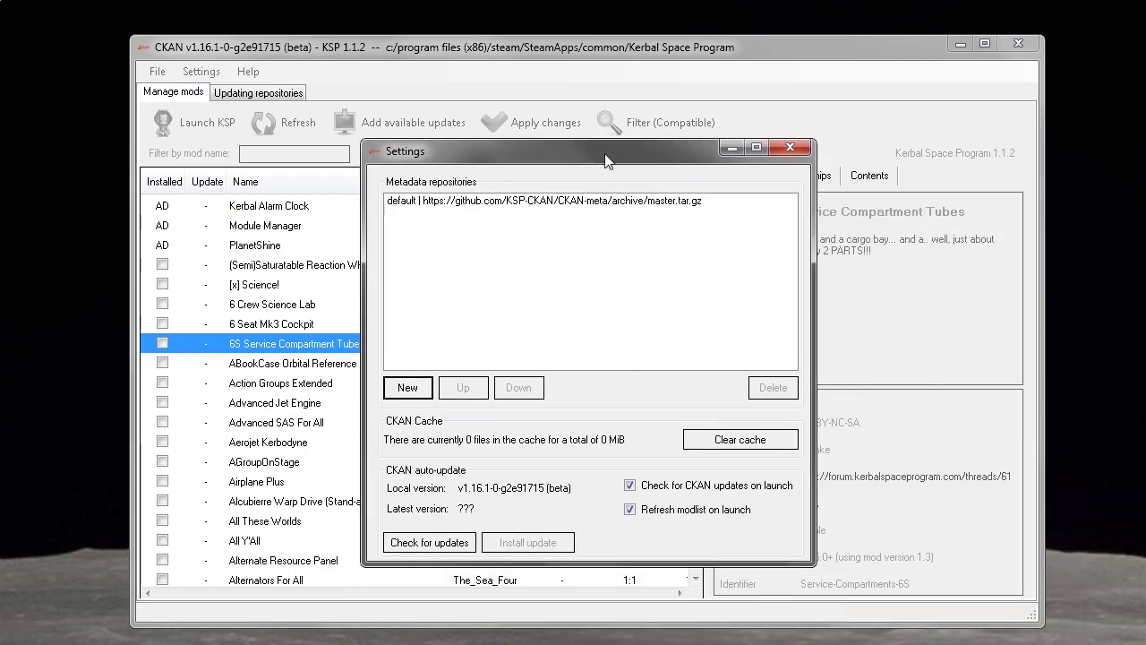
{"action": "left_click", "coordinate": [428, 549]}
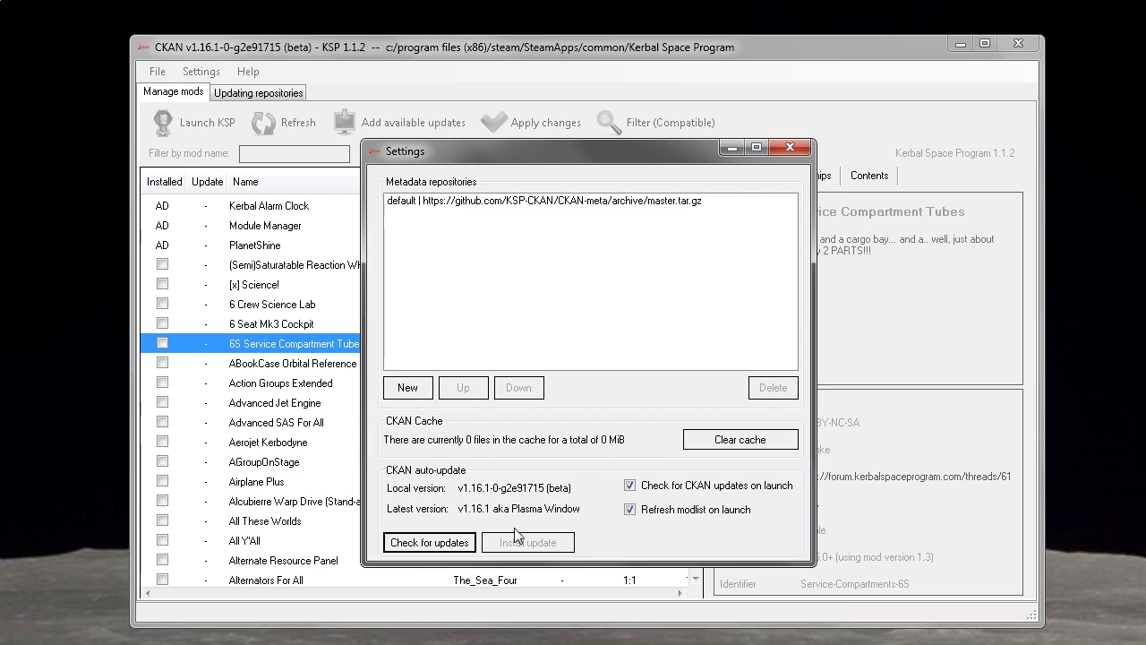
Close the CKAN settings and change the KSP command-line arguments to KSP.exe -single-instance
{"action": "left_click", "coordinate": [790, 143]}
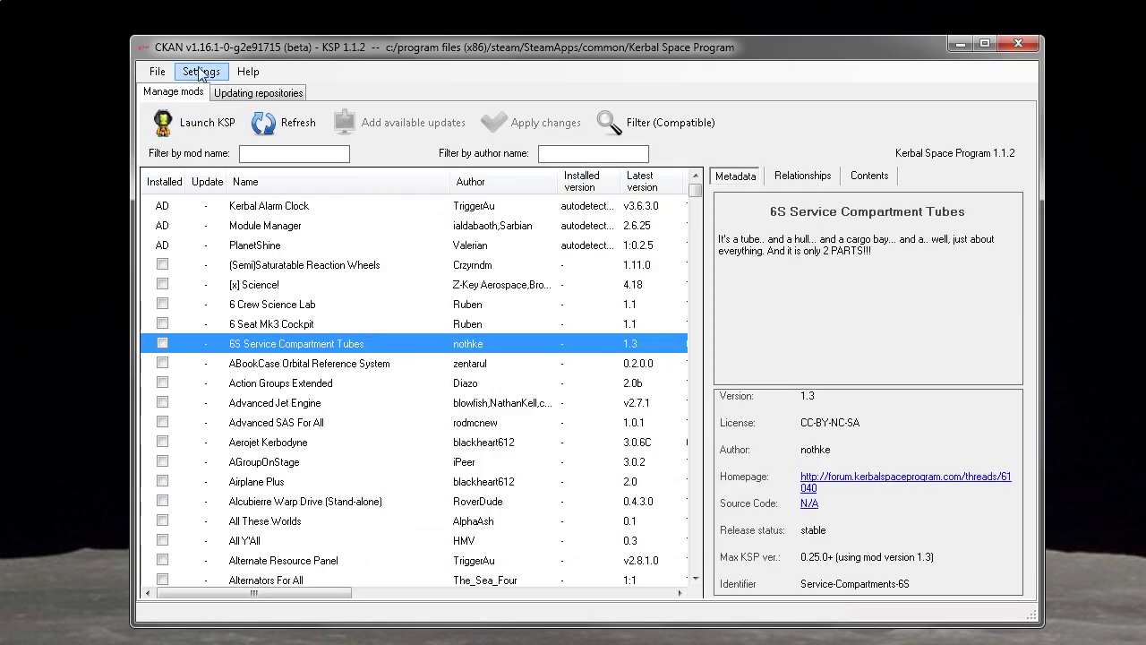
{"action": "left_click", "coordinate": [201, 73]}
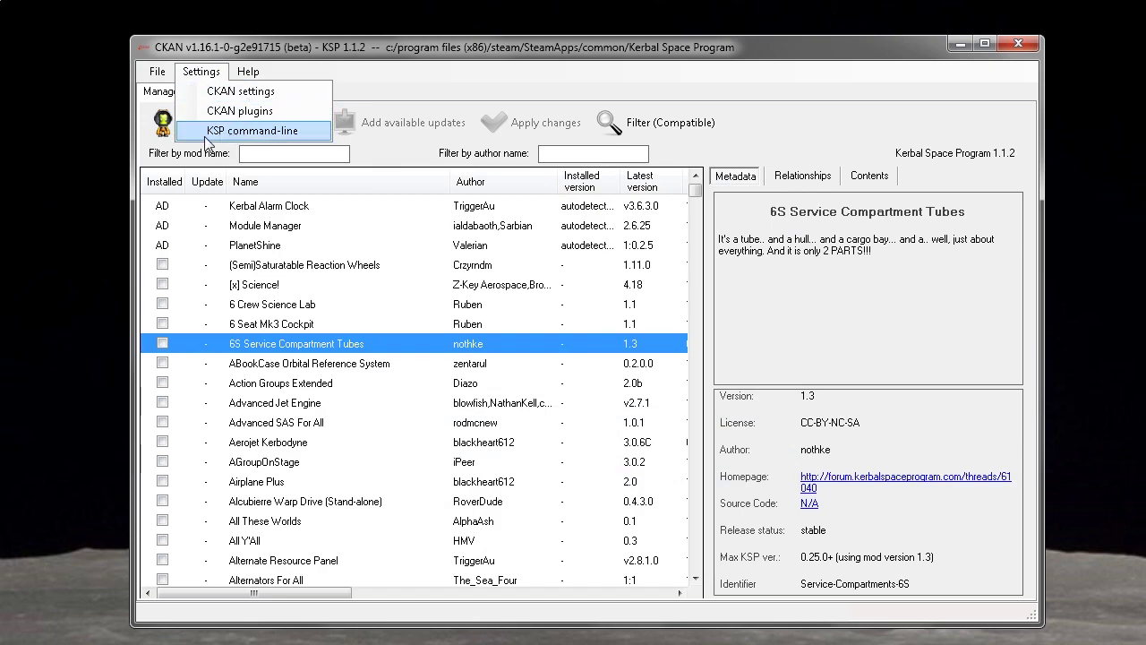
{"action": "left_click", "coordinate": [262, 134]}
{"action": "left_click_drag", "start_coordinate": [867, 434], "coordinate": [553, 284]}
{"action": "left_click", "coordinate": [383, 318]}
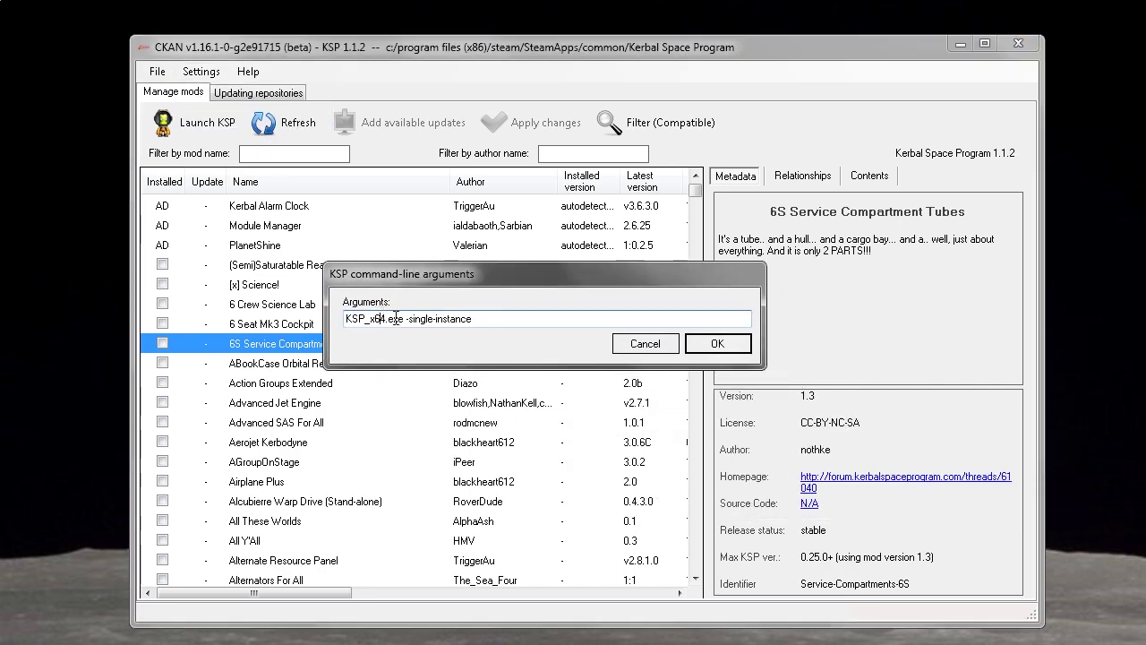
{"action": "key", "text": "BackSpace"}
{"action": "key", "text": "BackSpace"}
{"action": "key", "text": "BackSpace"}
{"action": "key", "text": "Delete"}
{"action": "left_click", "coordinate": [717, 348]}
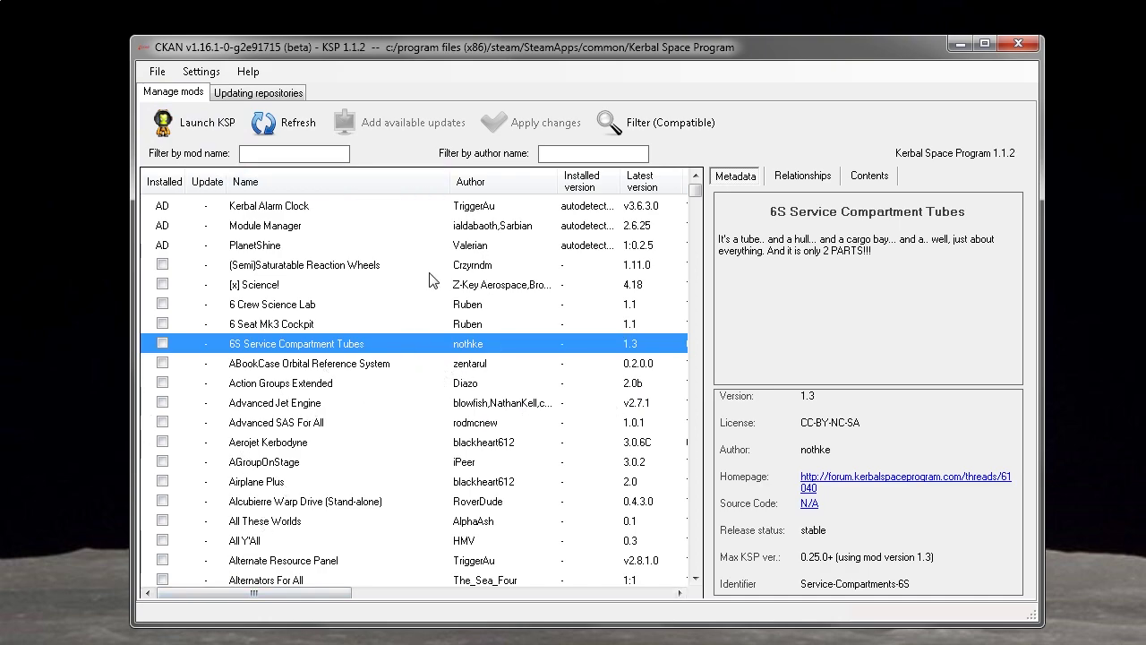
Set the KSP command-line arguments to KSP_x64.exe -single-instance, reviewing the executable name in the dialog
{"action": "left_click", "coordinate": [200, 70]}
{"action": "left_click", "coordinate": [240, 143]}
{"action": "left_click_drag", "start_coordinate": [787, 424], "coordinate": [602, 318]}
{"action": "left_click", "coordinate": [506, 366]}
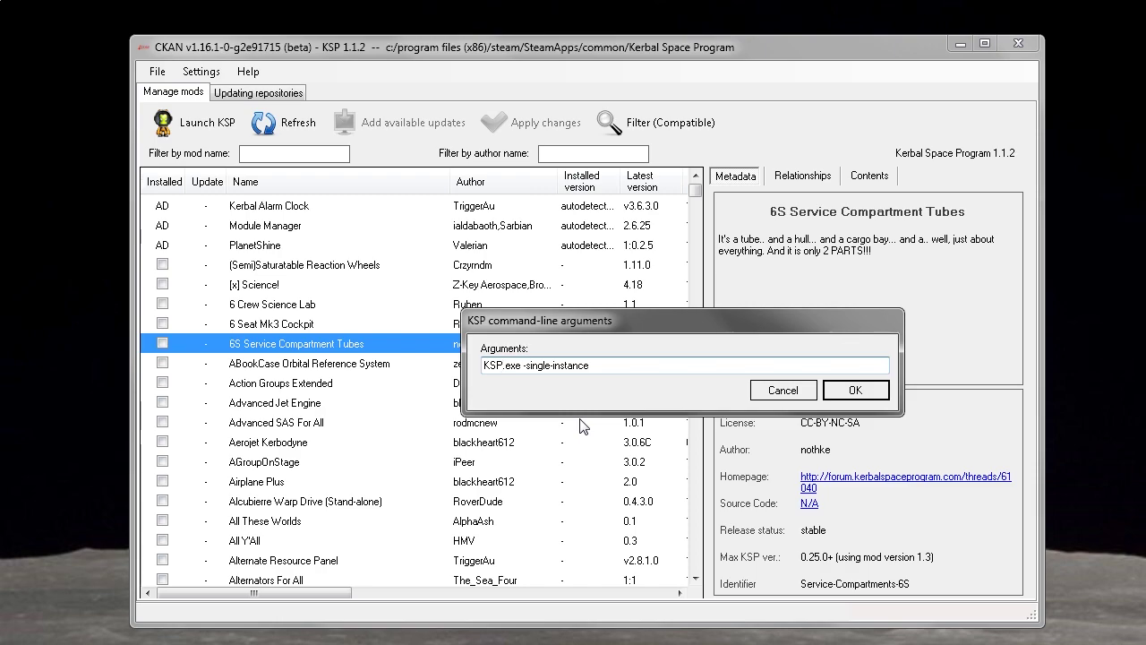
{"action": "type", "text": "_x64"}
{"action": "left_click_drag", "start_coordinate": [485, 367], "coordinate": [539, 371]}
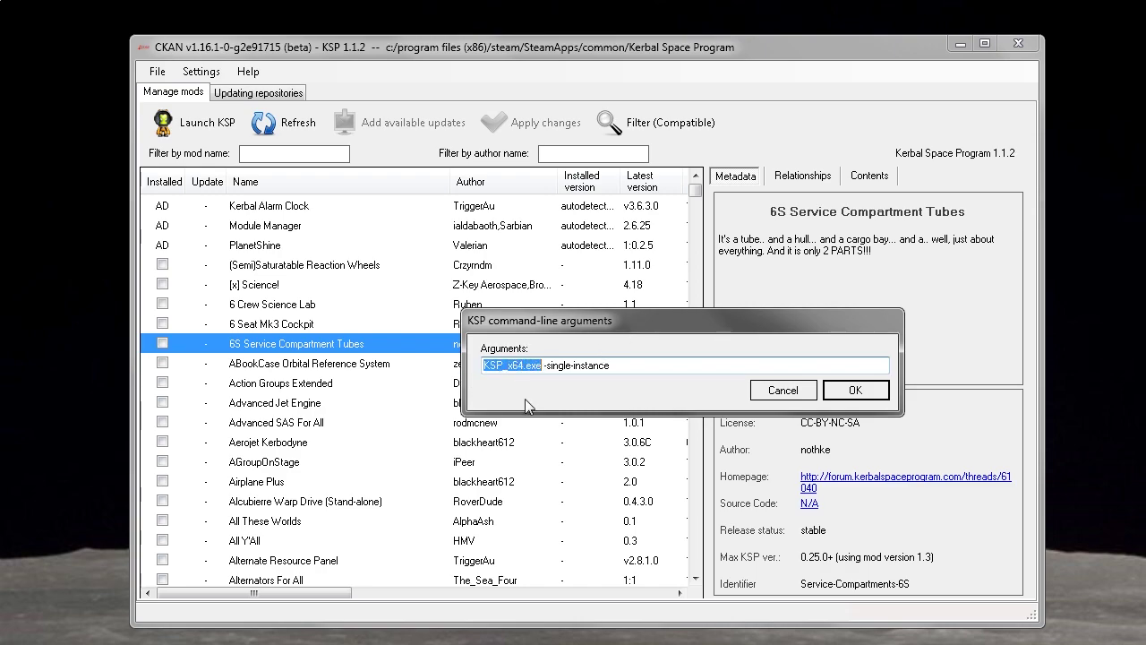
{"action": "left_click", "coordinate": [525, 365]}
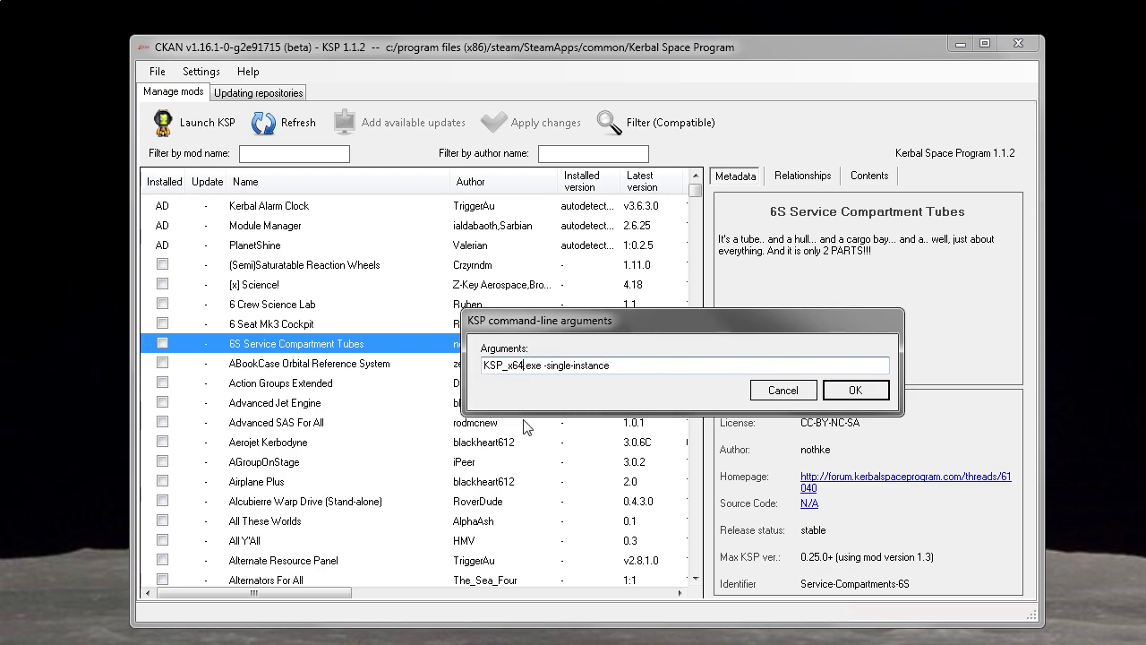
{"action": "left_click", "coordinate": [516, 367]}
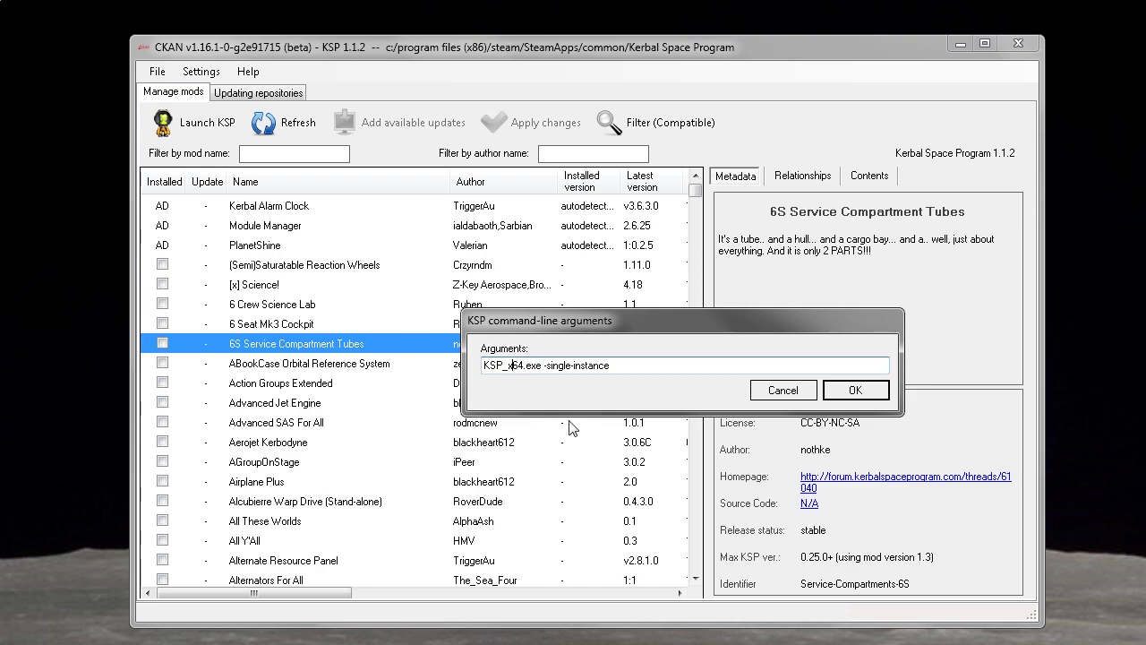
{"action": "left_click", "coordinate": [516, 368]}
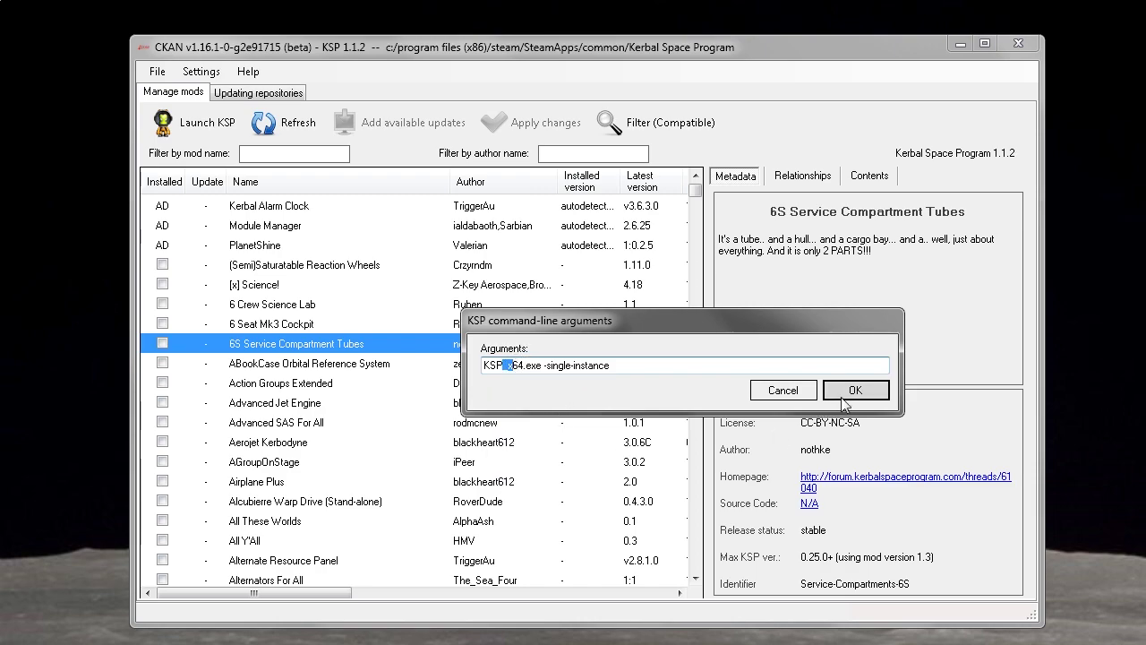
{"action": "key", "text": "shift+Left"}
{"action": "key", "text": "shift+Left"}
{"action": "key", "text": "shift+Right"}
{"action": "key", "text": "shift+Right"}
{"action": "key", "text": "shift+Right"}
{"action": "key", "text": "shift+Right"}
{"action": "left_click", "coordinate": [783, 390]}
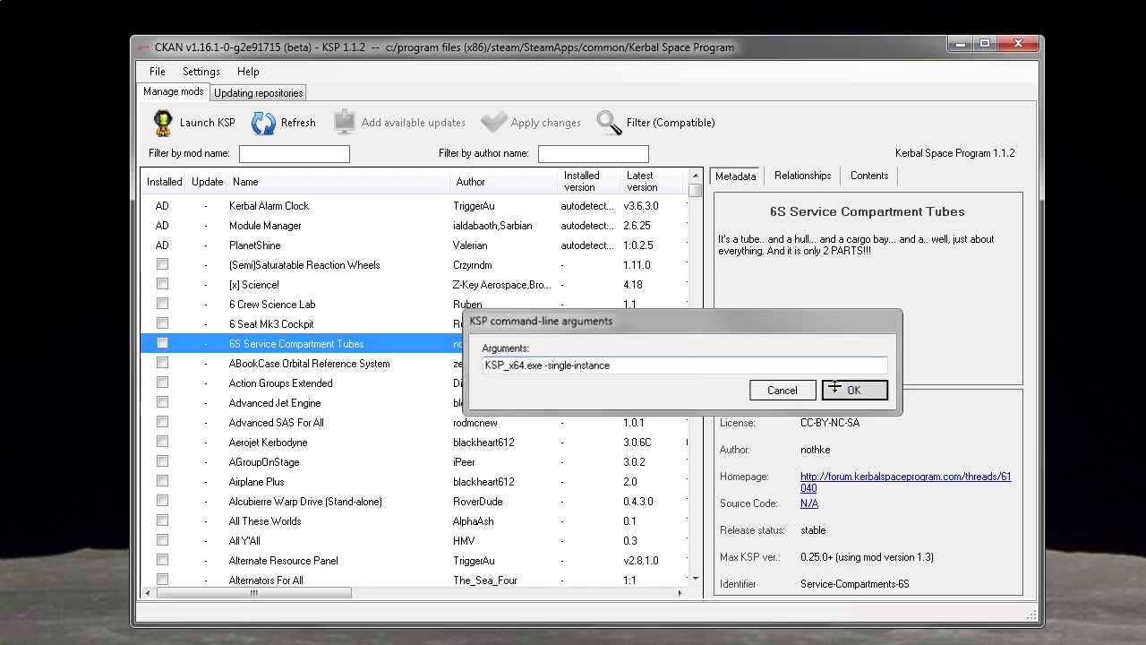
Open the KSP directory from CKAN, examine the KSP.exe and KSP_x64.exe files and close the folder window
{"action": "left_click", "coordinate": [157, 72]}
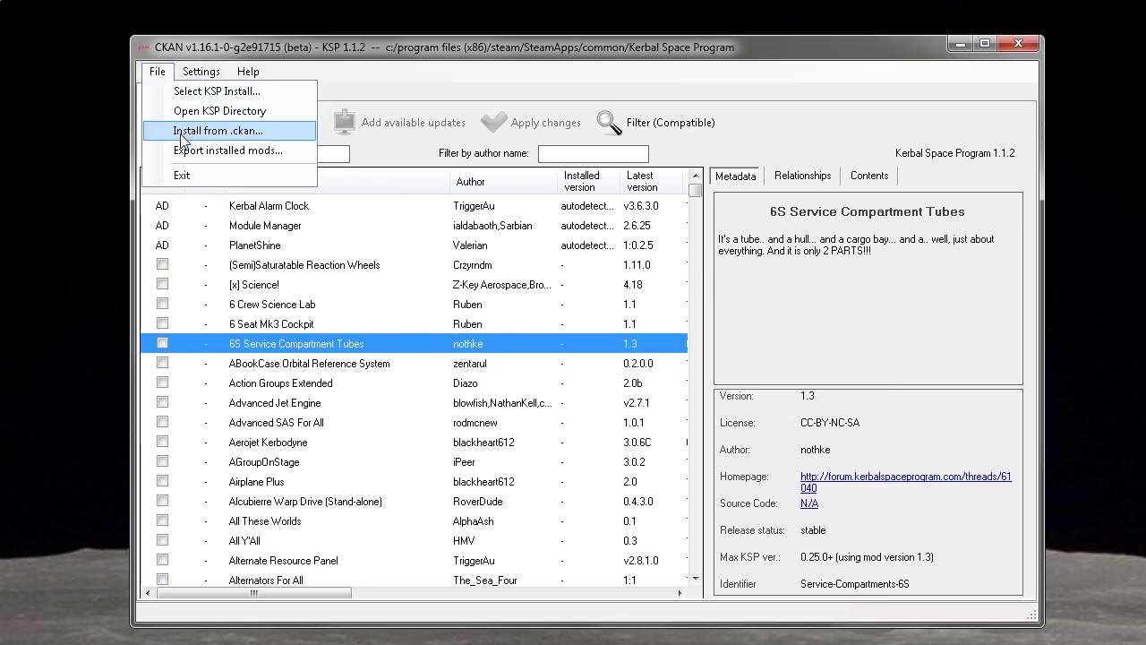
{"action": "left_click", "coordinate": [188, 111]}
{"action": "scroll", "coordinate": [510, 403], "scroll_direction": "down", "scroll_amount": 5}
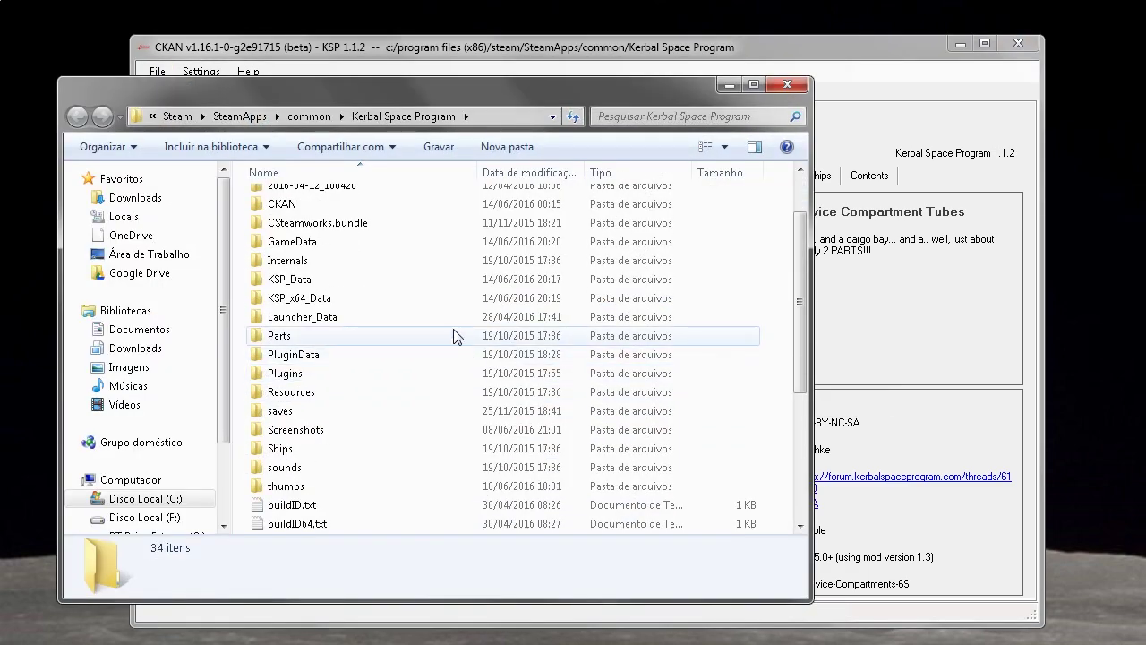
{"action": "left_click", "coordinate": [280, 335]}
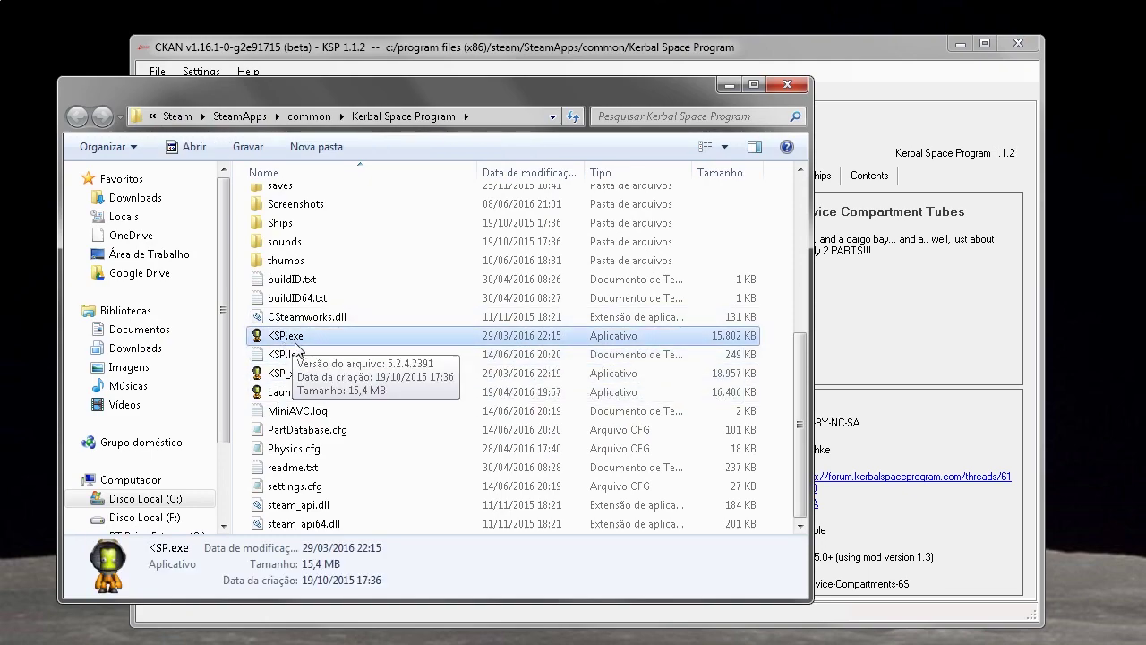
{"action": "left_click", "coordinate": [294, 374]}
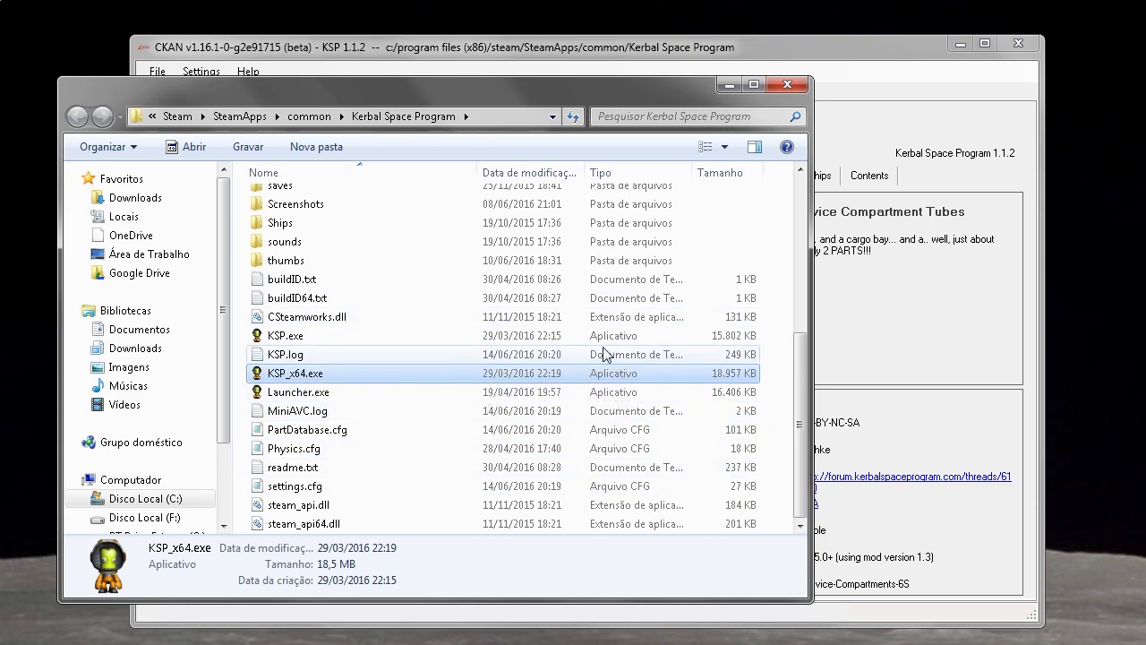
{"action": "left_click", "coordinate": [787, 85]}
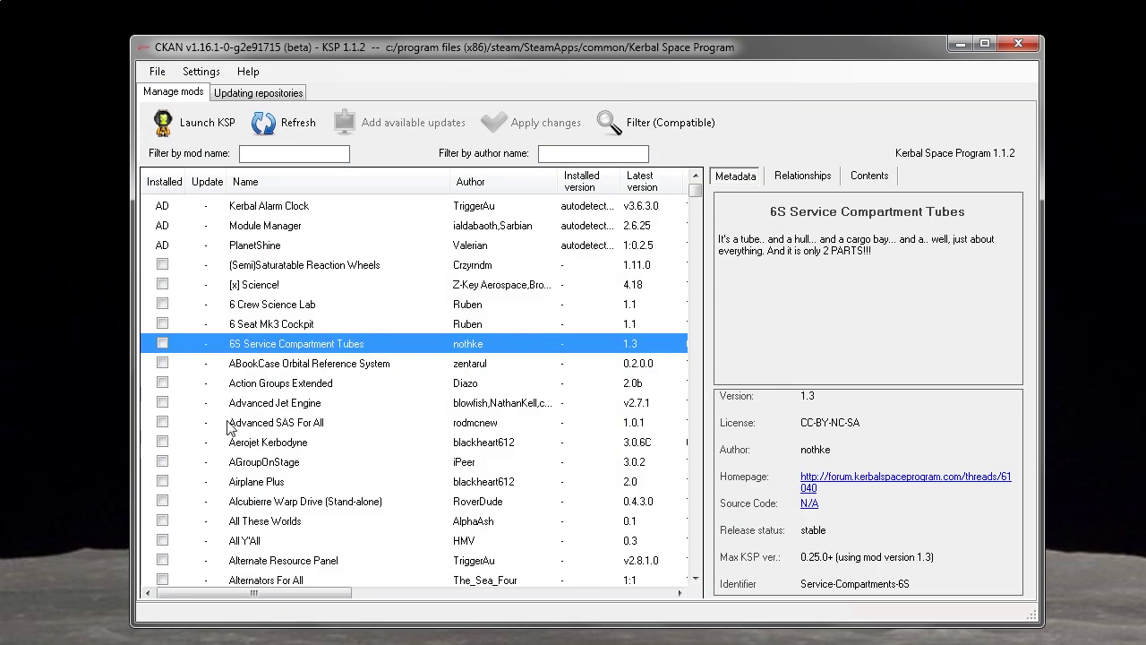
Filter the mod list by the name "kerbal en" and install Kerbal Engineer Redux
{"action": "scroll", "coordinate": [229, 428], "scroll_direction": "down", "scroll_amount": 20}
{"action": "scroll", "coordinate": [225, 488], "scroll_direction": "down", "scroll_amount": 20}
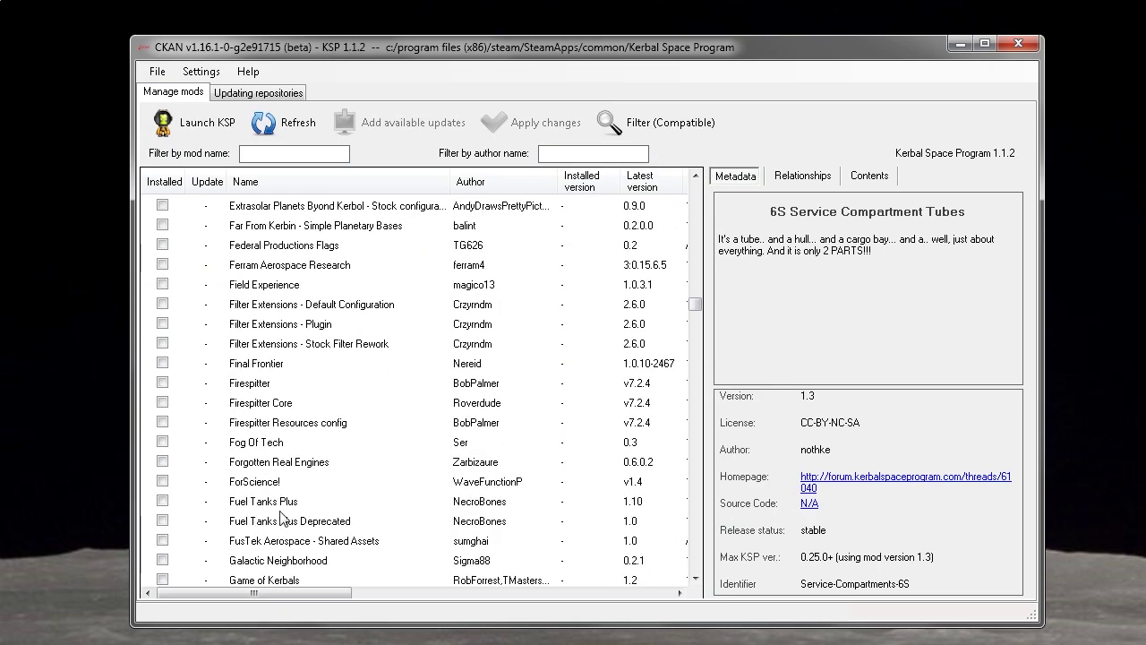
{"action": "scroll", "coordinate": [240, 494], "scroll_direction": "up", "scroll_amount": 6}
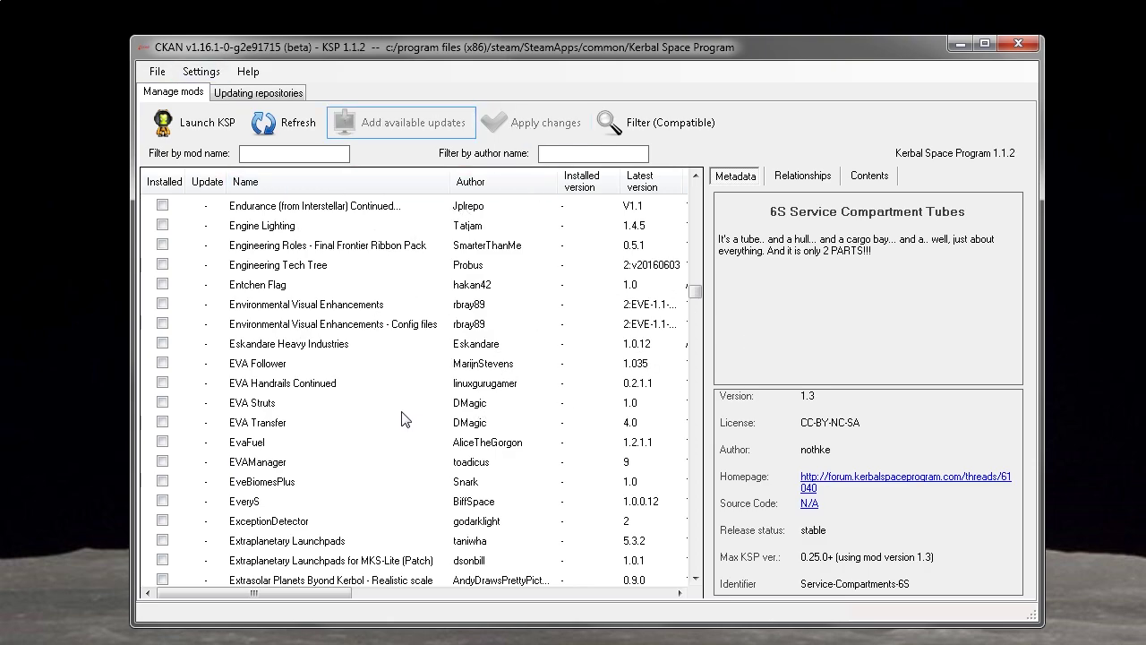
{"action": "scroll", "coordinate": [345, 392], "scroll_direction": "up", "scroll_amount": 4}
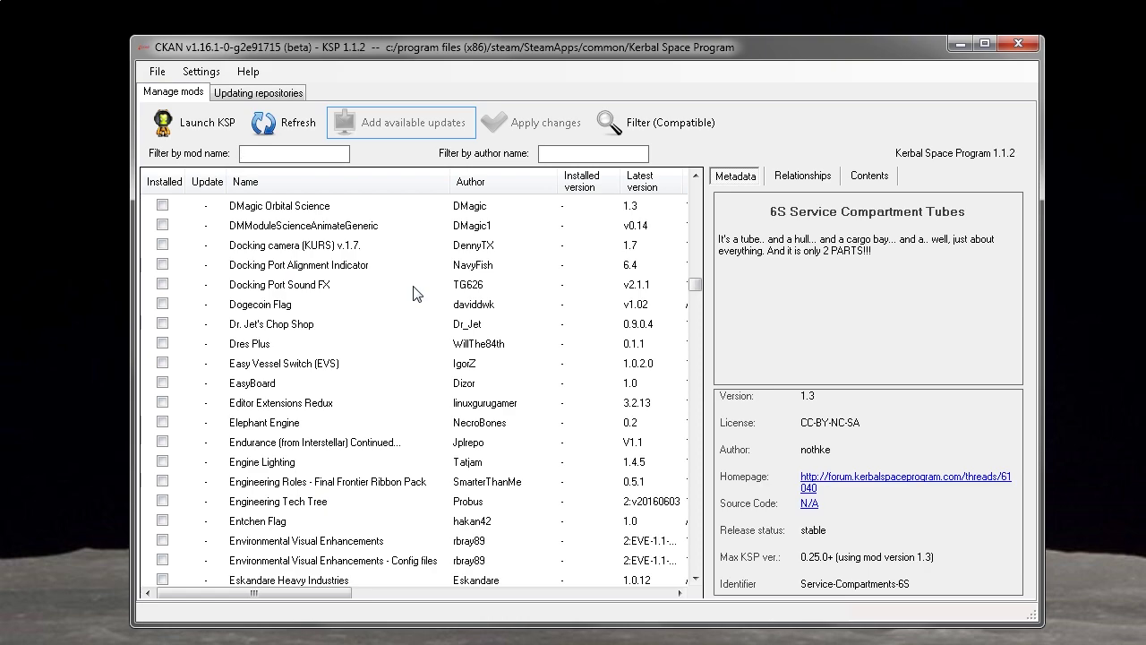
{"action": "type", "text": "kerbal en"}
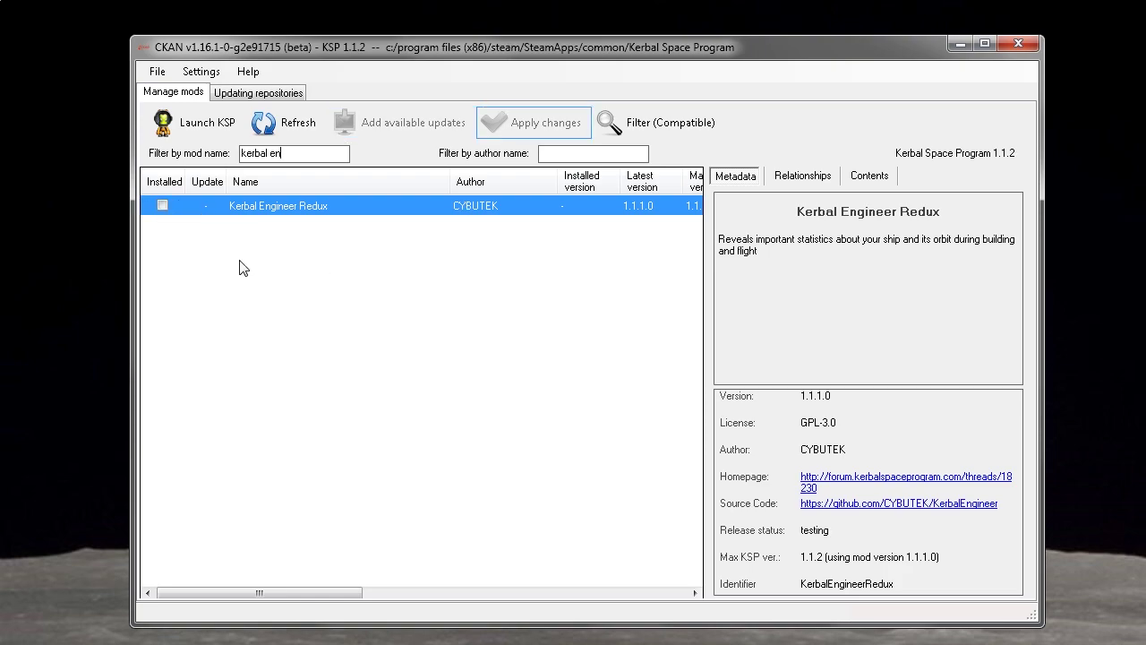
{"action": "left_click", "coordinate": [162, 206]}
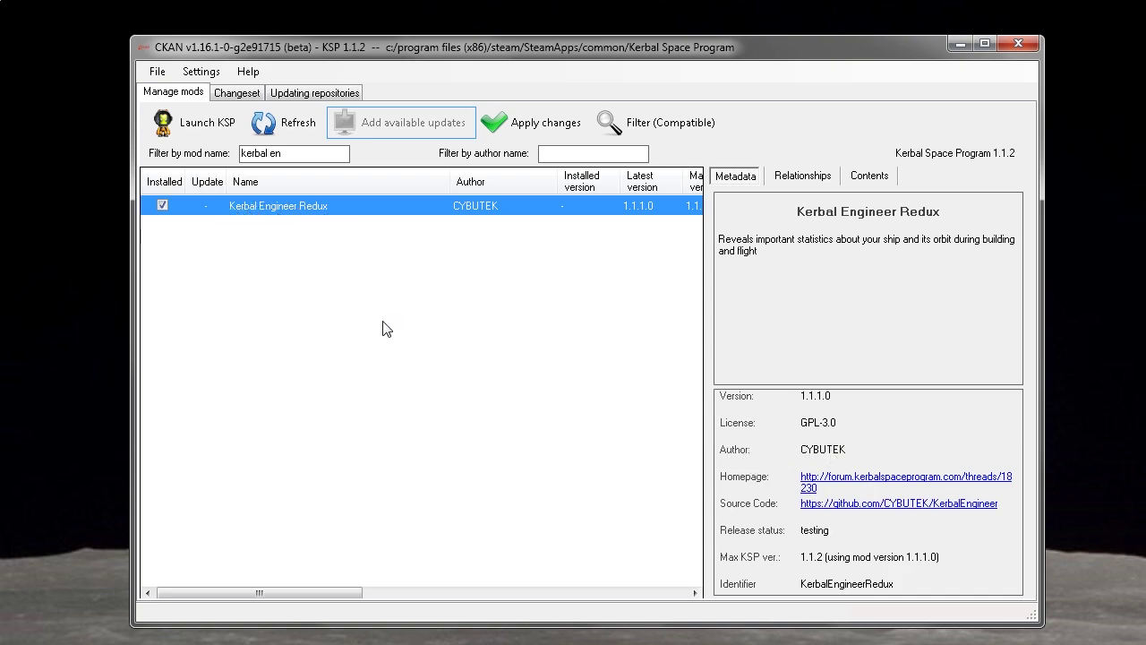
{"action": "left_click", "coordinate": [512, 121]}
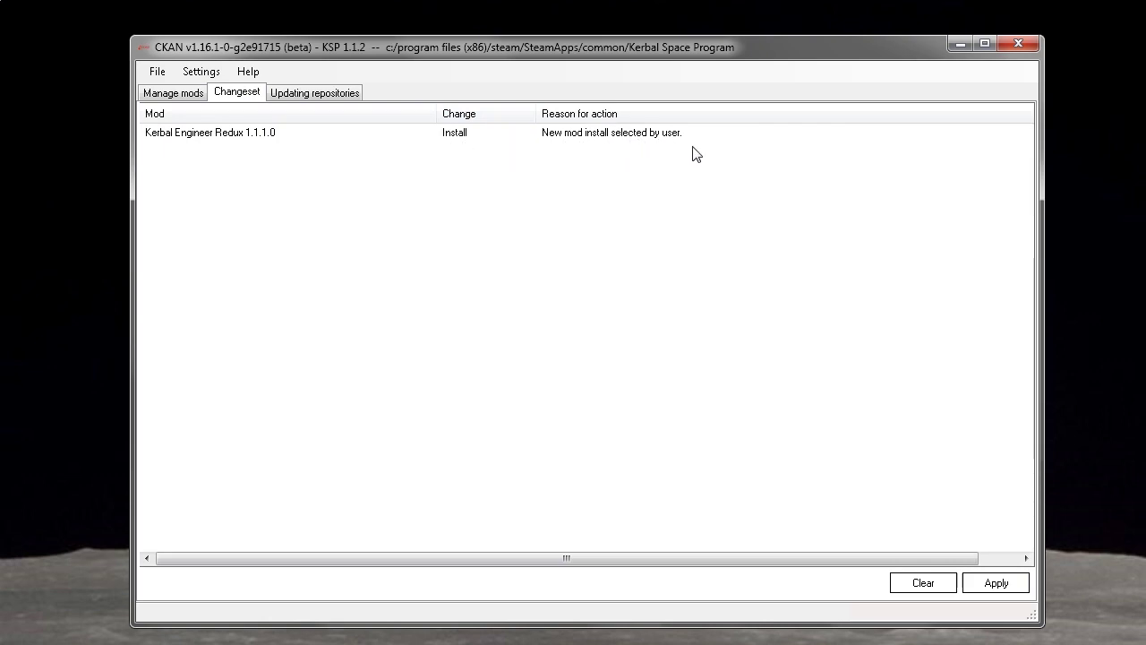
{"action": "left_click", "coordinate": [989, 587]}
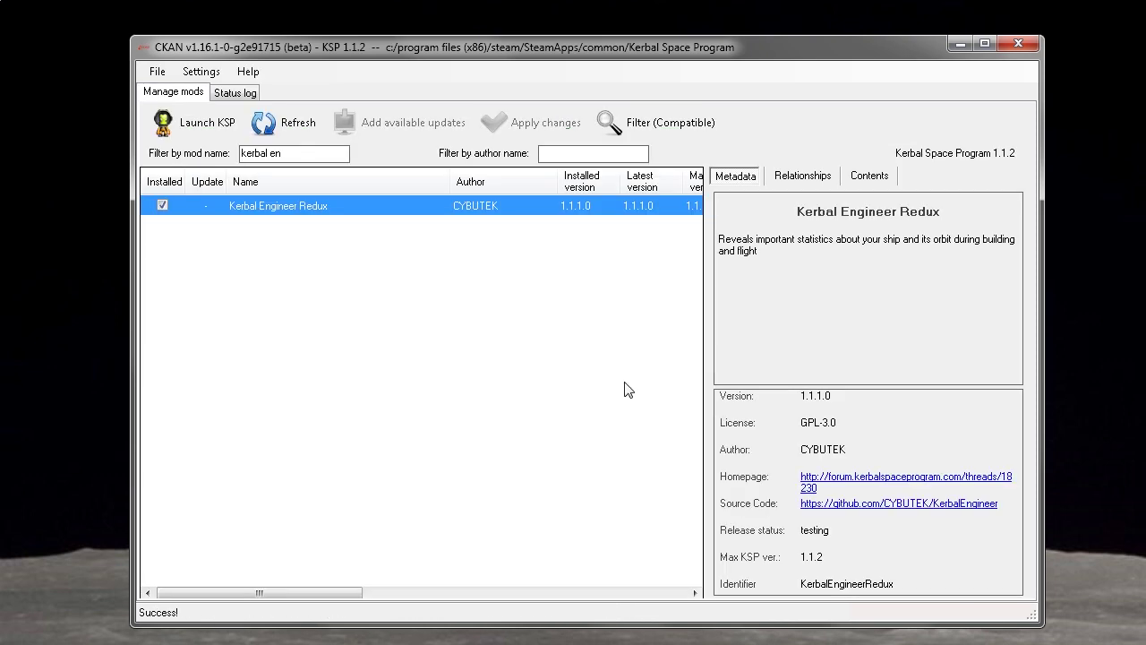
Clear the mod name filter, look up mods by the author filter "sarb" and clear that filter too
{"action": "left_click_drag", "start_coordinate": [299, 152], "coordinate": [188, 170]}
{"action": "key", "text": "BackSpace"}
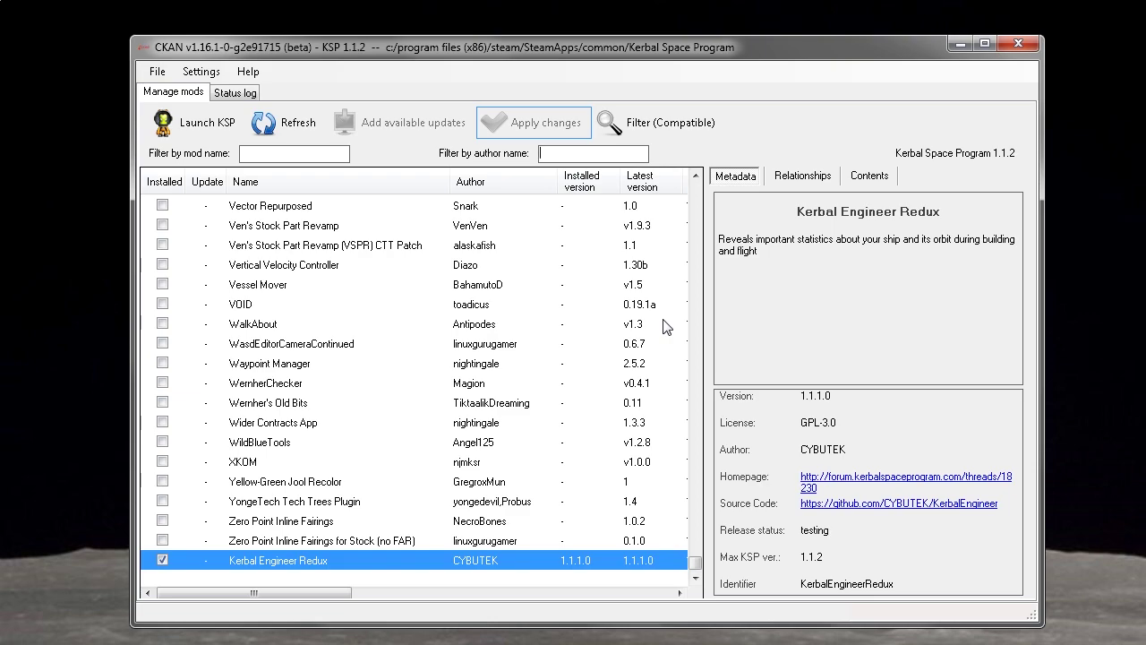
{"action": "type", "text": "sarb"}
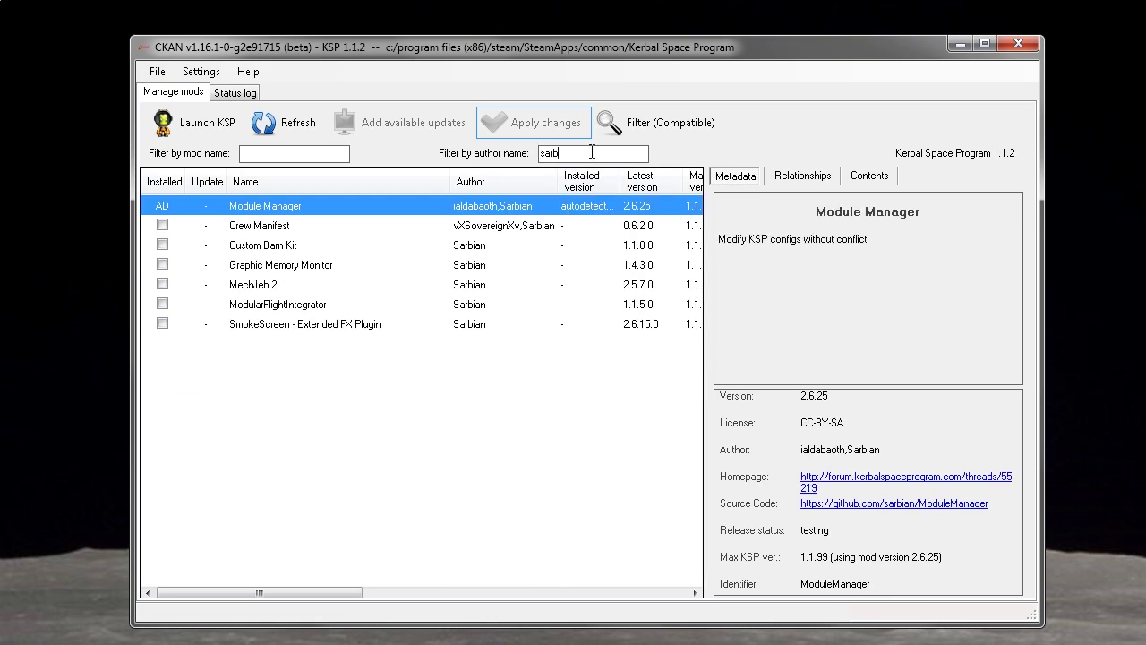
{"action": "left_click_drag", "start_coordinate": [578, 154], "coordinate": [488, 164]}
{"action": "key", "text": "BackSpace"}
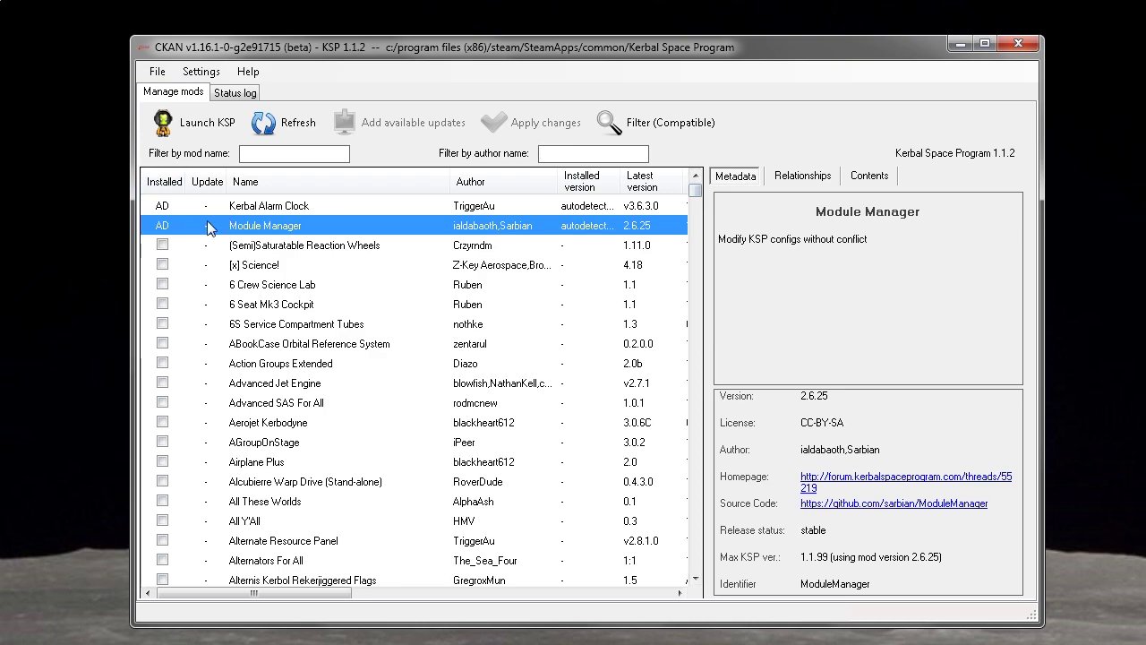
Sort the mod list by installed state in both directions and look at its last entries
{"action": "left_click", "coordinate": [163, 183]}
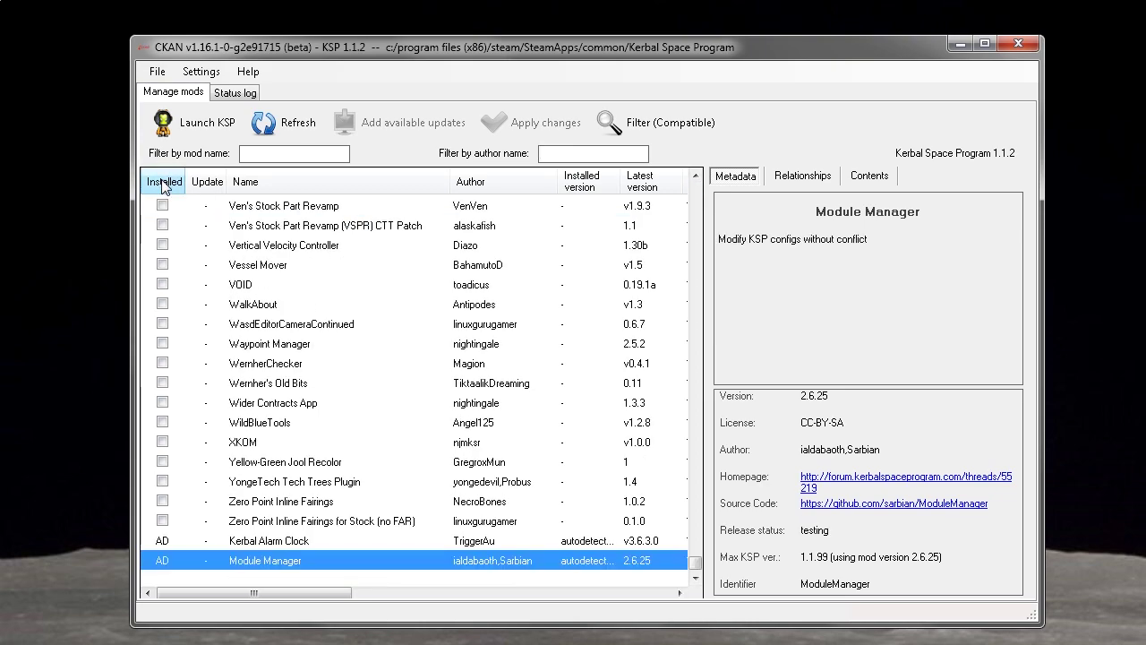
{"action": "left_click", "coordinate": [164, 182]}
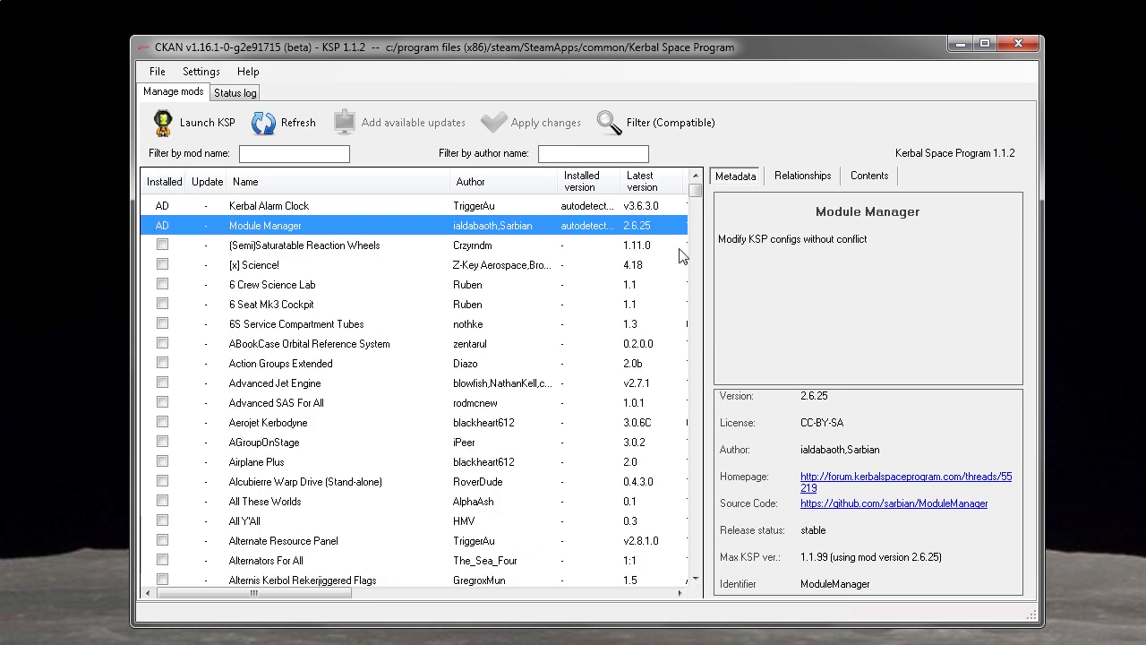
{"action": "left_click_drag", "start_coordinate": [695, 191], "coordinate": [733, 586]}
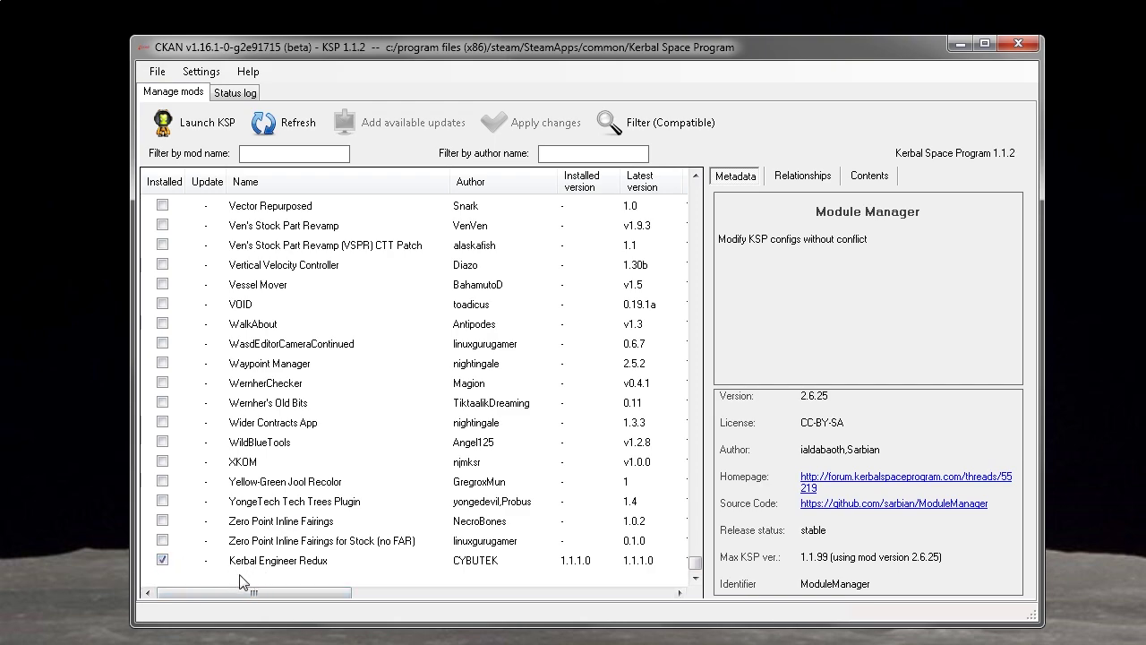
Open the KSP directory from CKAN, examine the mod folders inside GameData and close the folder window
{"action": "left_click", "coordinate": [157, 71]}
{"action": "left_click", "coordinate": [194, 115]}
{"action": "double_click", "coordinate": [300, 311]}
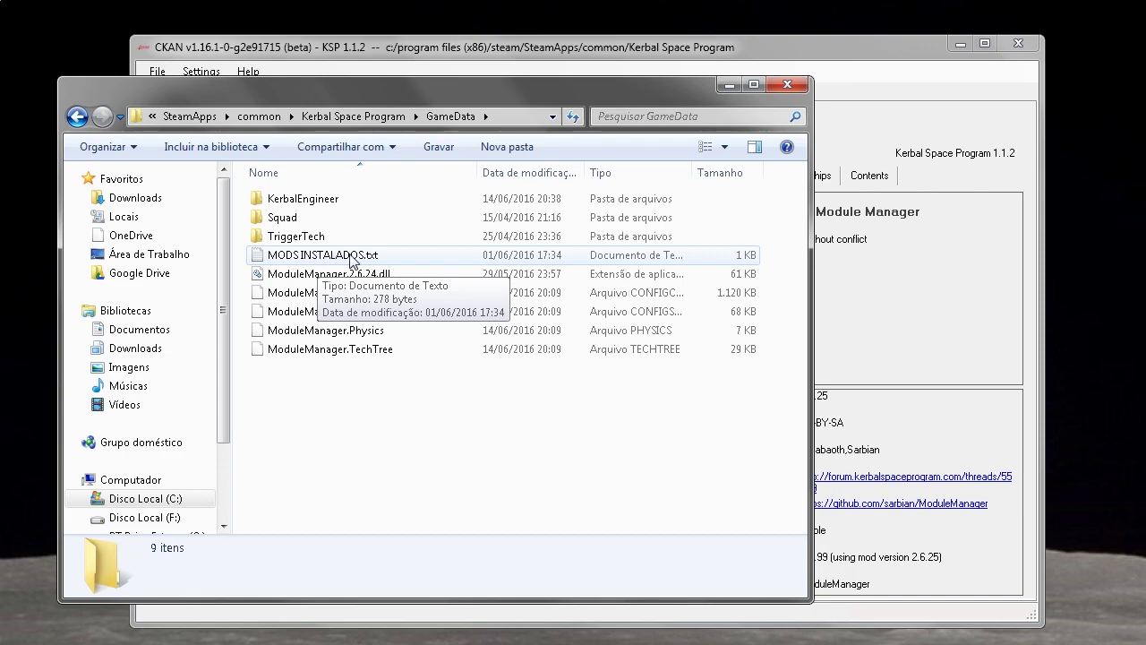
{"action": "left_click", "coordinate": [787, 84]}
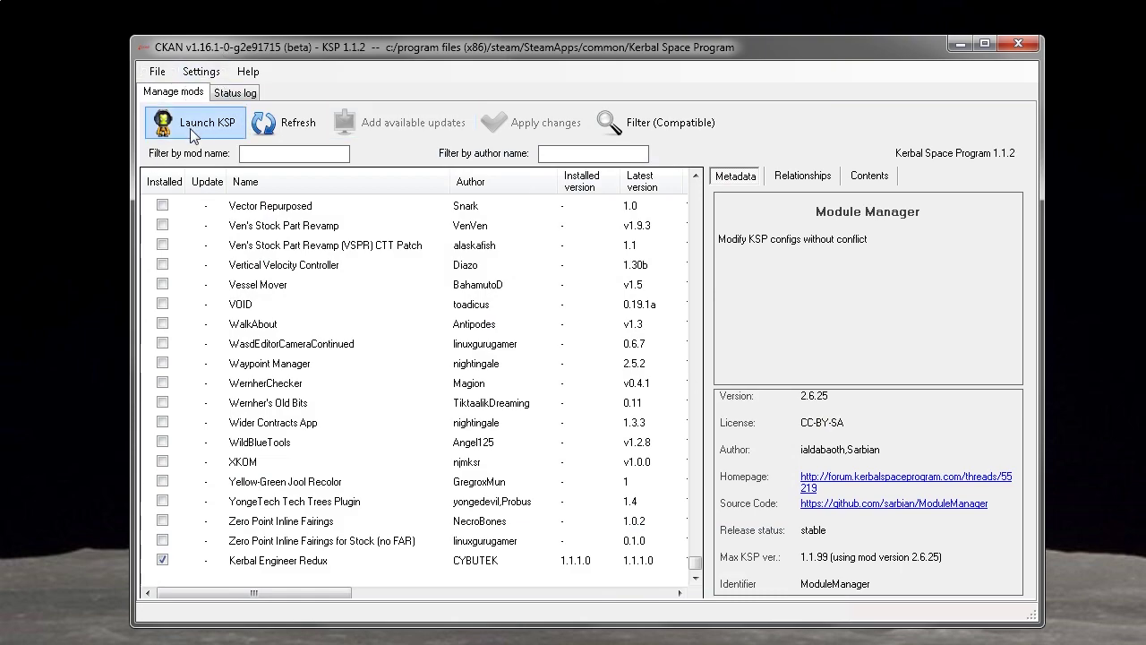
Review the executable name in the KSP command-line arguments and accept the dialog
{"action": "left_click", "coordinate": [200, 71]}
{"action": "left_click", "coordinate": [252, 127]}
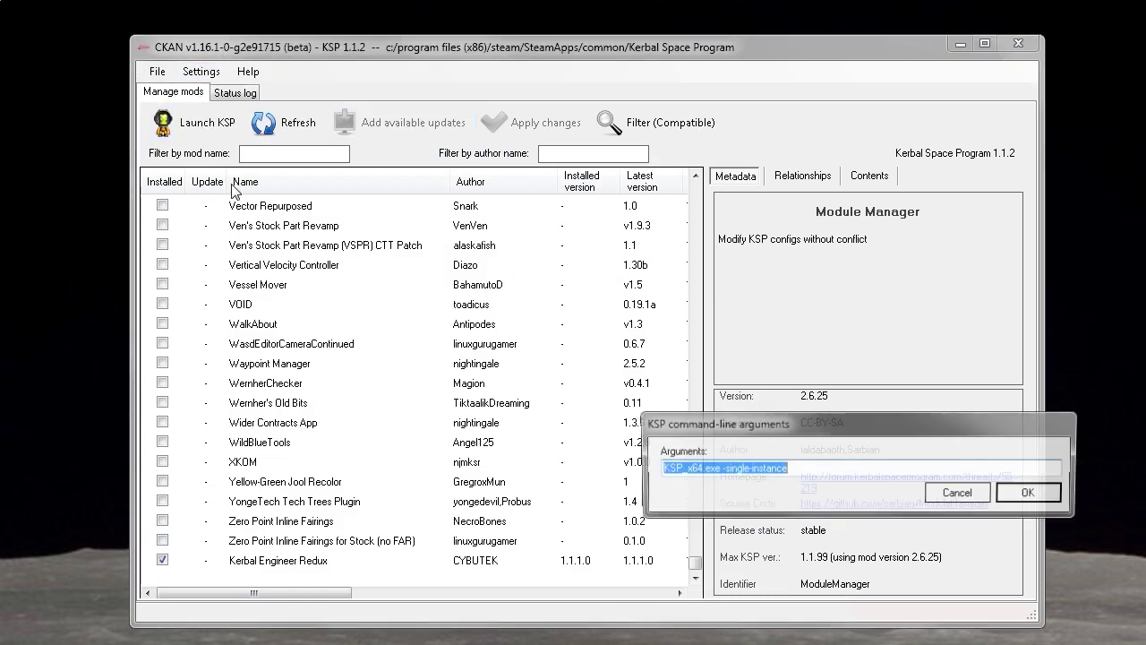
{"action": "left_click_drag", "start_coordinate": [689, 468], "coordinate": [697, 469]}
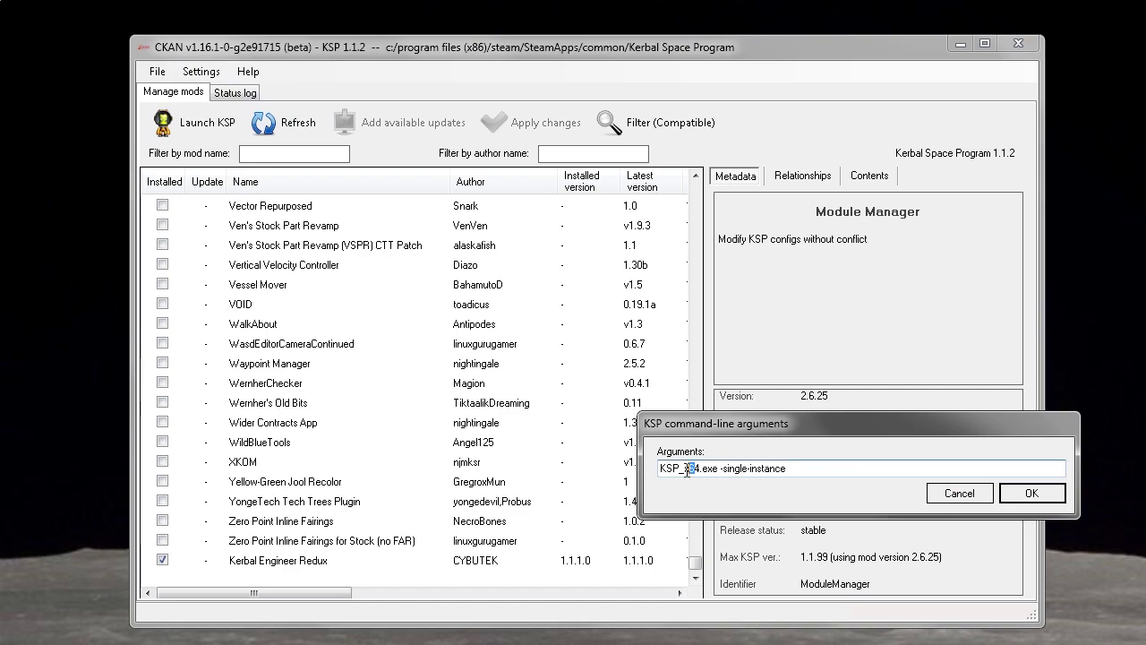
{"action": "left_click", "coordinate": [1000, 492]}
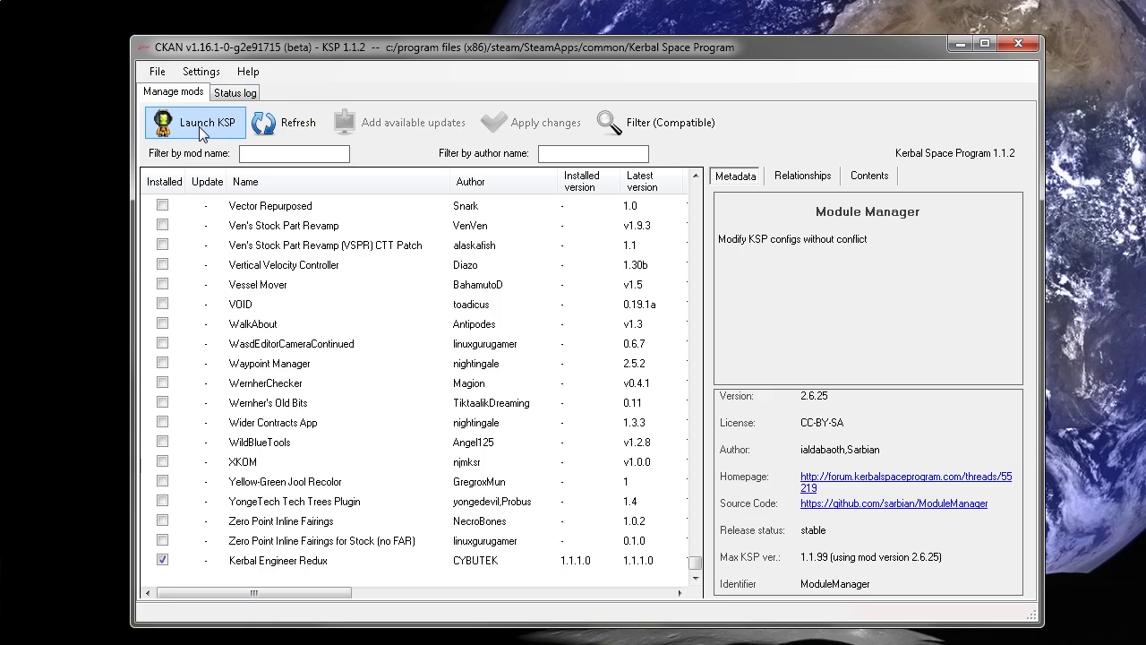
Launch Kerbal Space Program from CKAN and allow Kerbal Engineer Redux to check for updates
{"action": "left_click", "coordinate": [199, 126]}
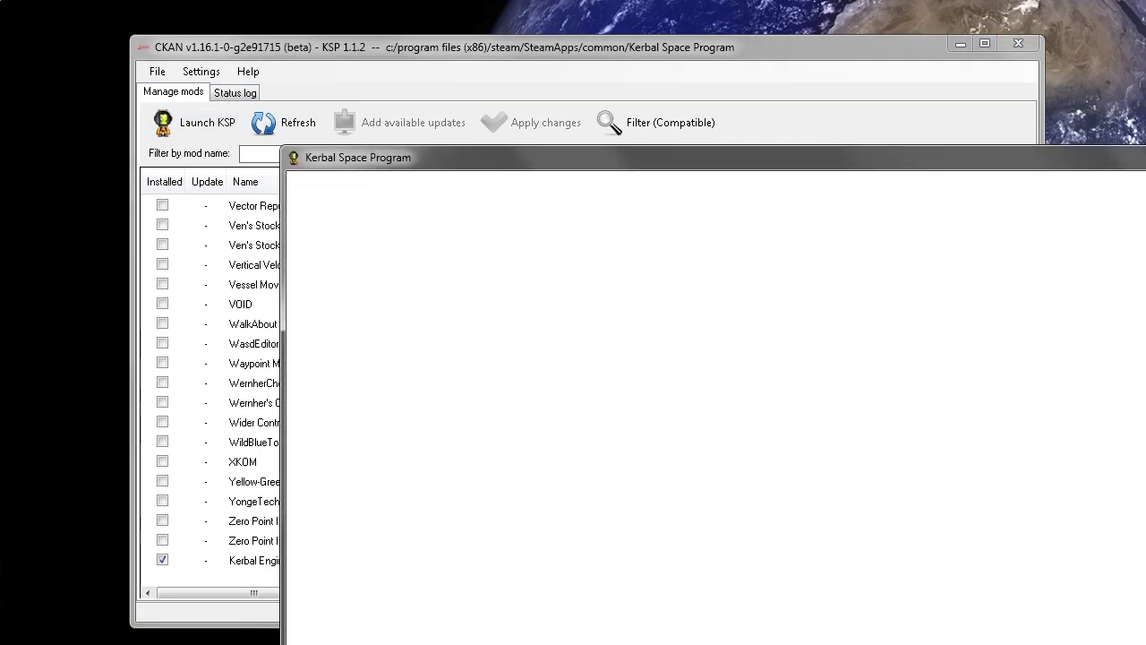
{"action": "key", "text": "alt+Tab"}
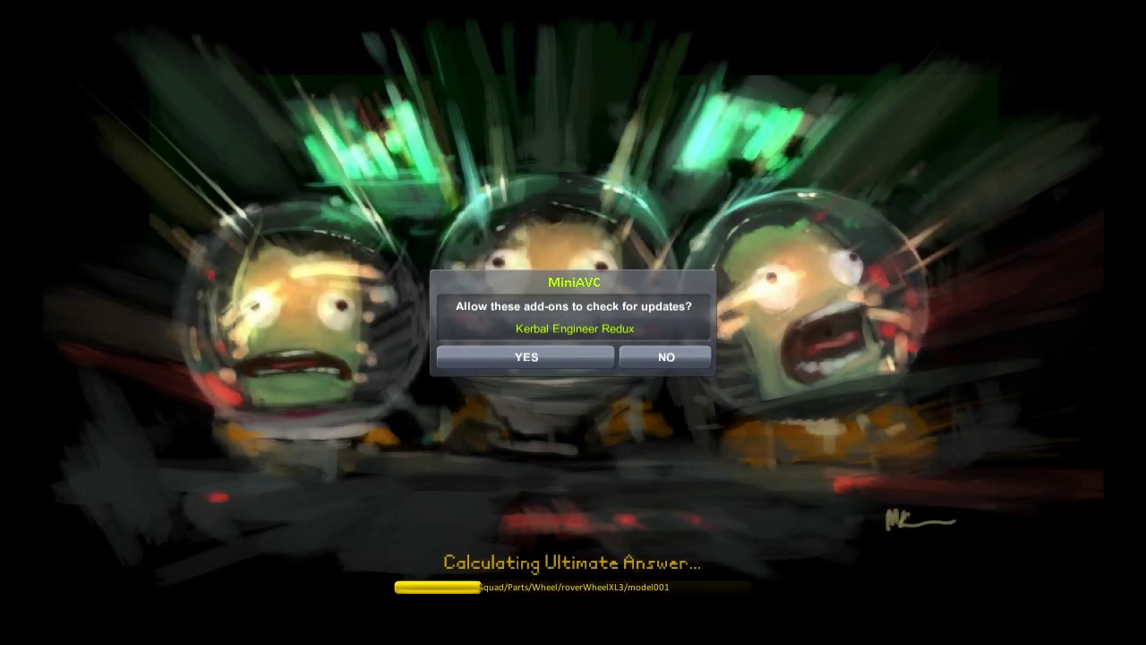
{"action": "left_click", "coordinate": [557, 359]}
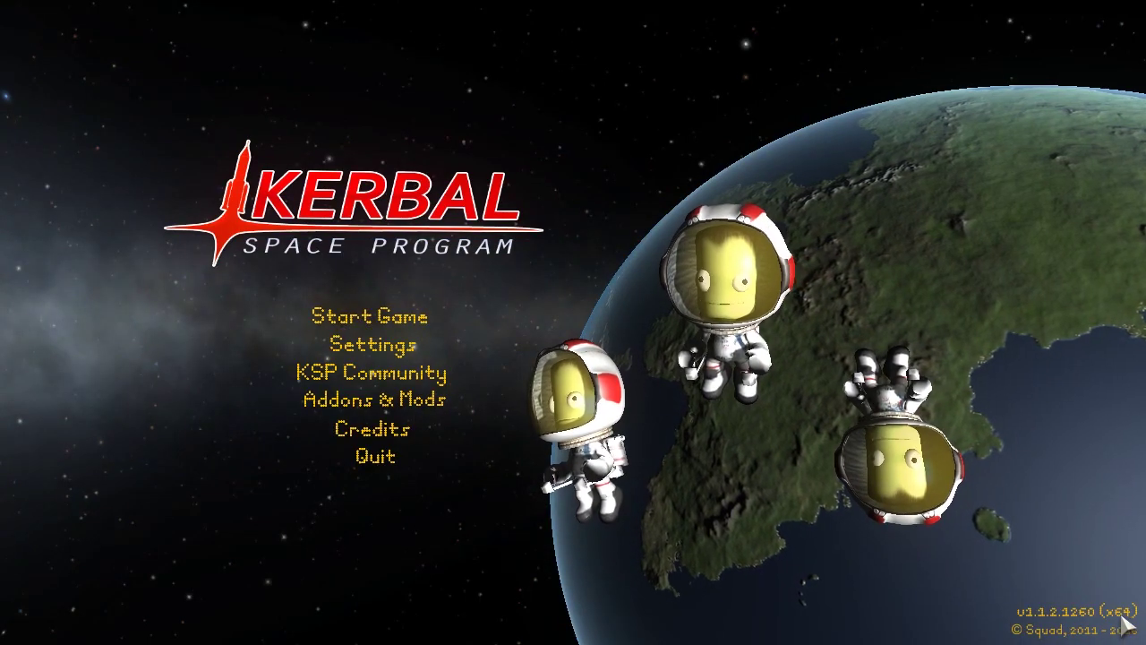
Open the game start options from the Kerbal Space Program main menu
{"action": "left_click", "coordinate": [340, 315]}
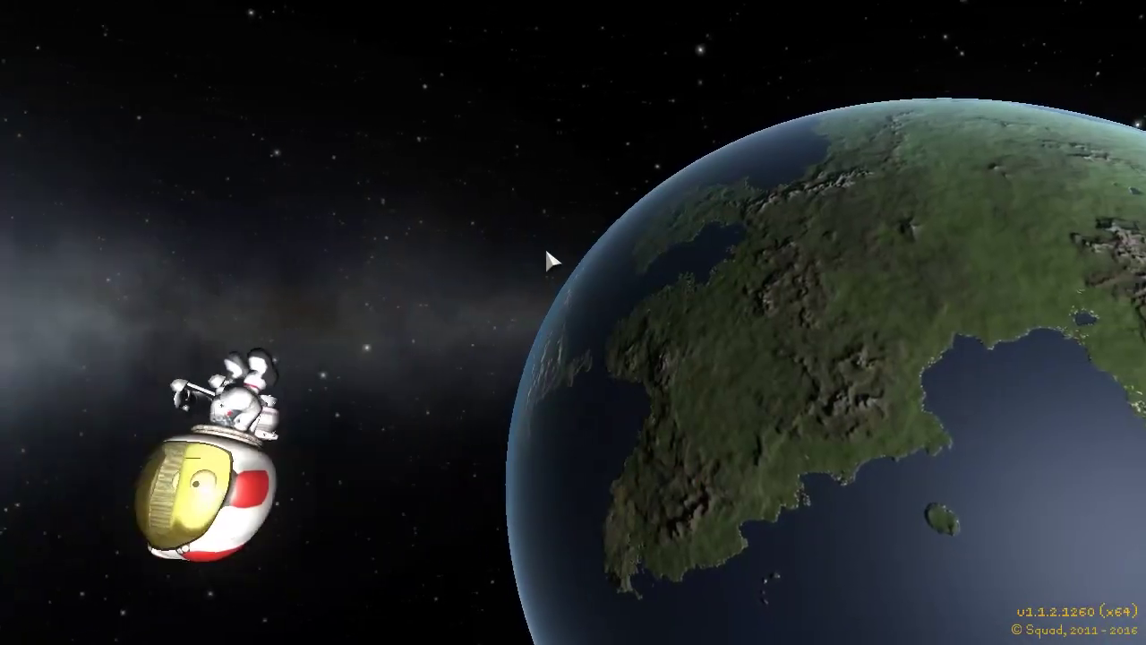